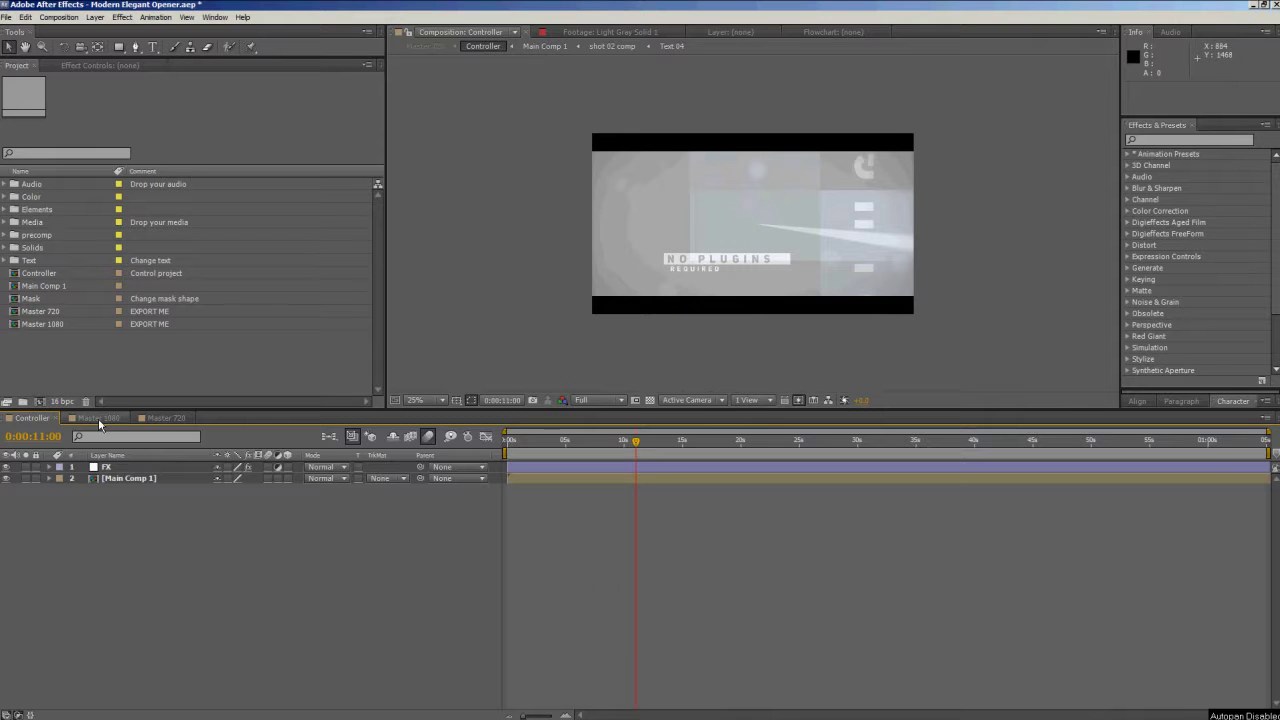
- Scrub the Controller timeline to preview the opener's animation
mouse_move(532, 451)
left_mouse_down()
mouse_move(733, 470)
mouse_move(646, 498)
mouse_move(513, 478)
mouse_move(550, 479)
left_mouse_up()
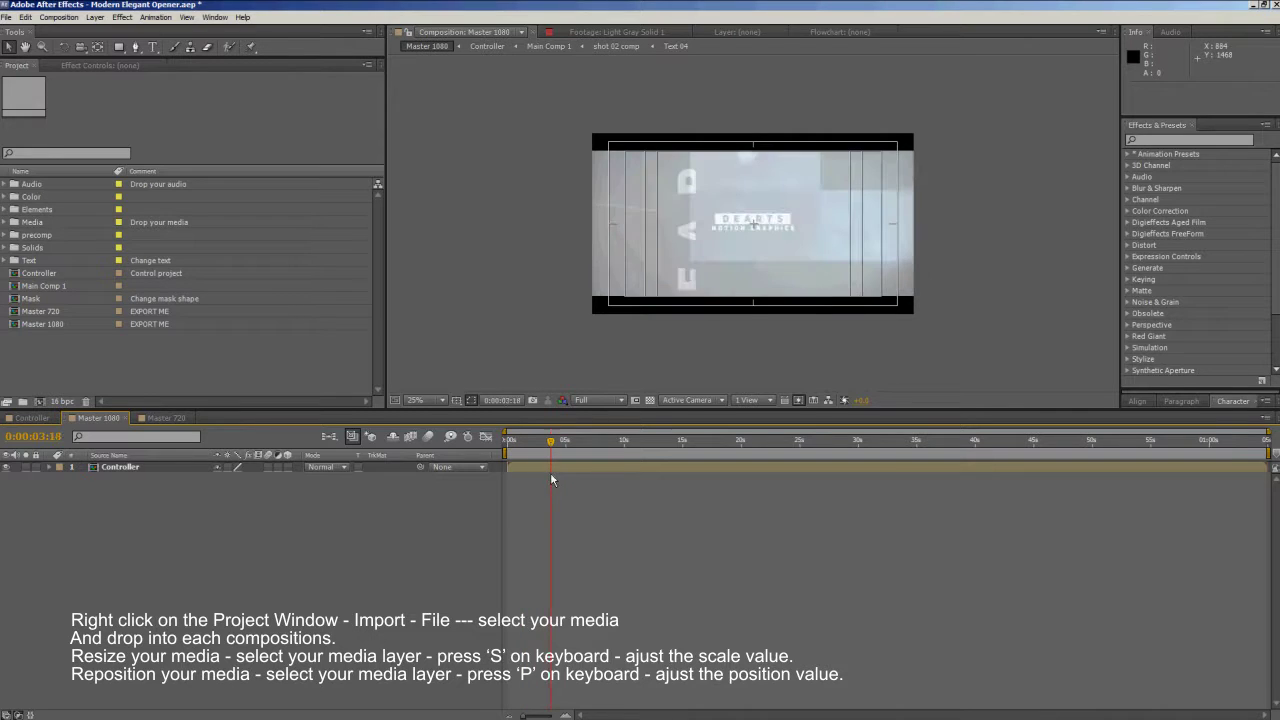
- Expand the Media folder and open the shot 01 composition
left_click(33, 223)
left_click(151, 223)
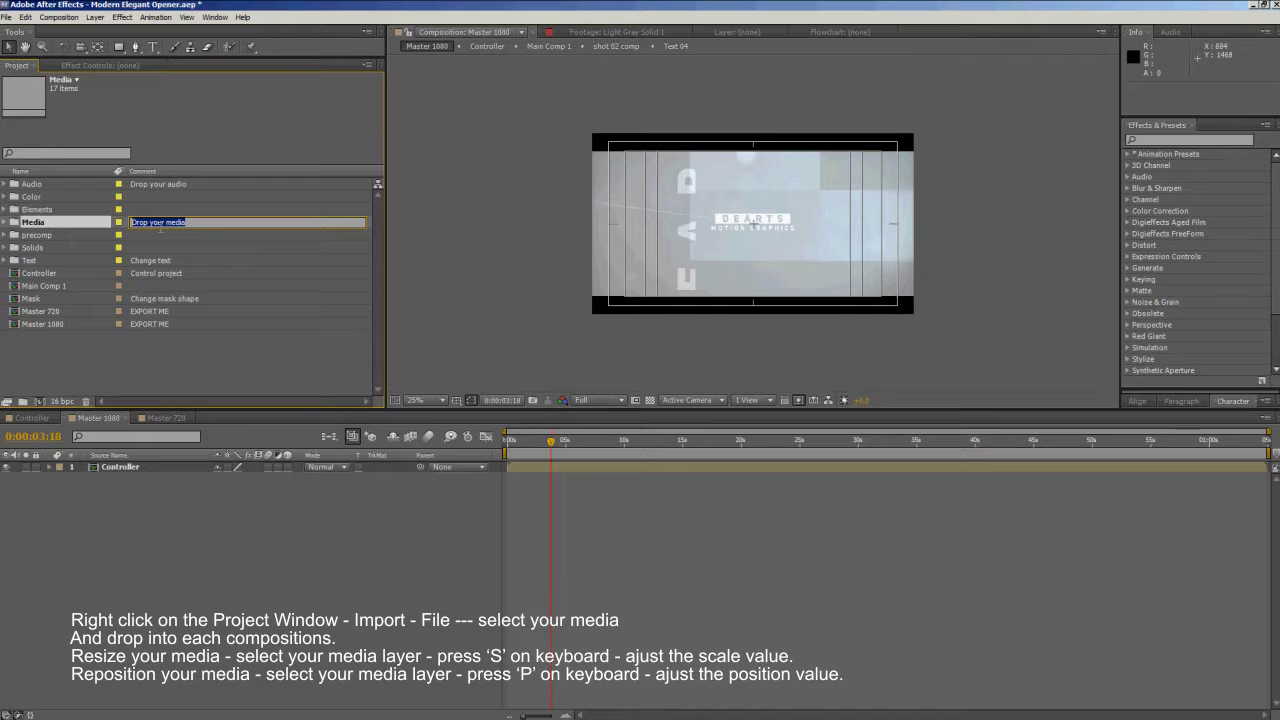
left_click(6, 222)
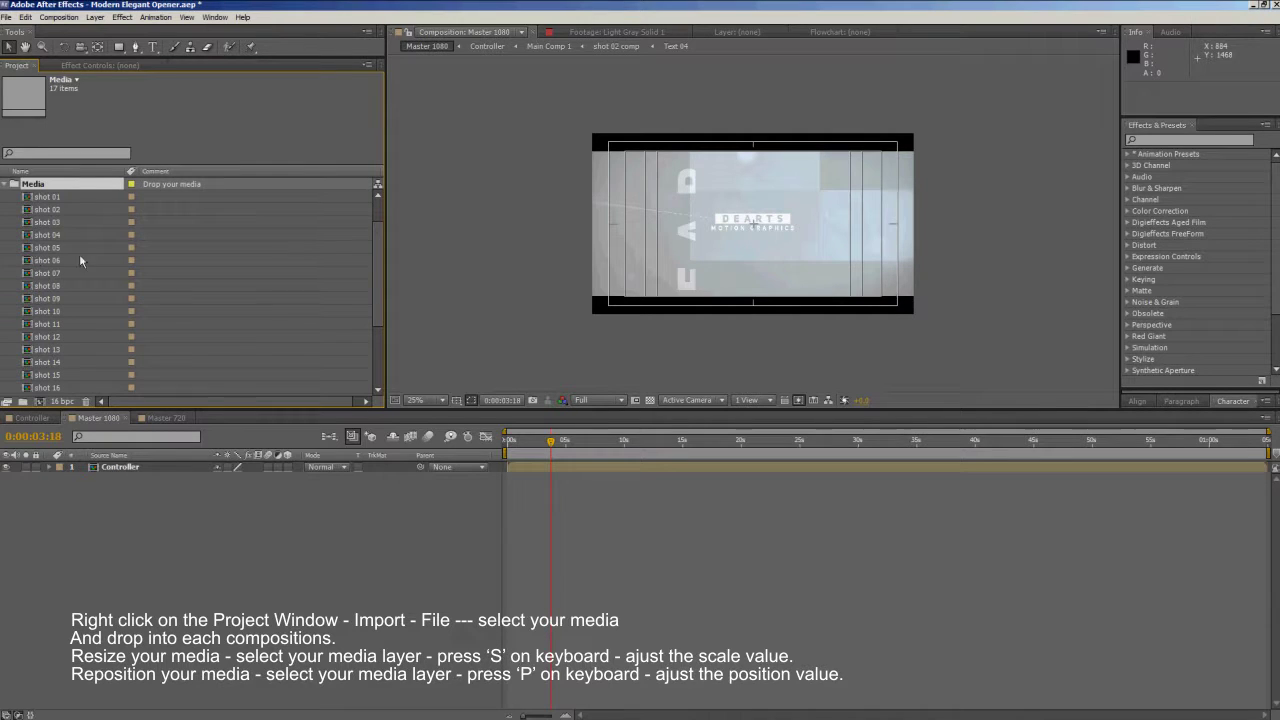
left_click(47, 198)
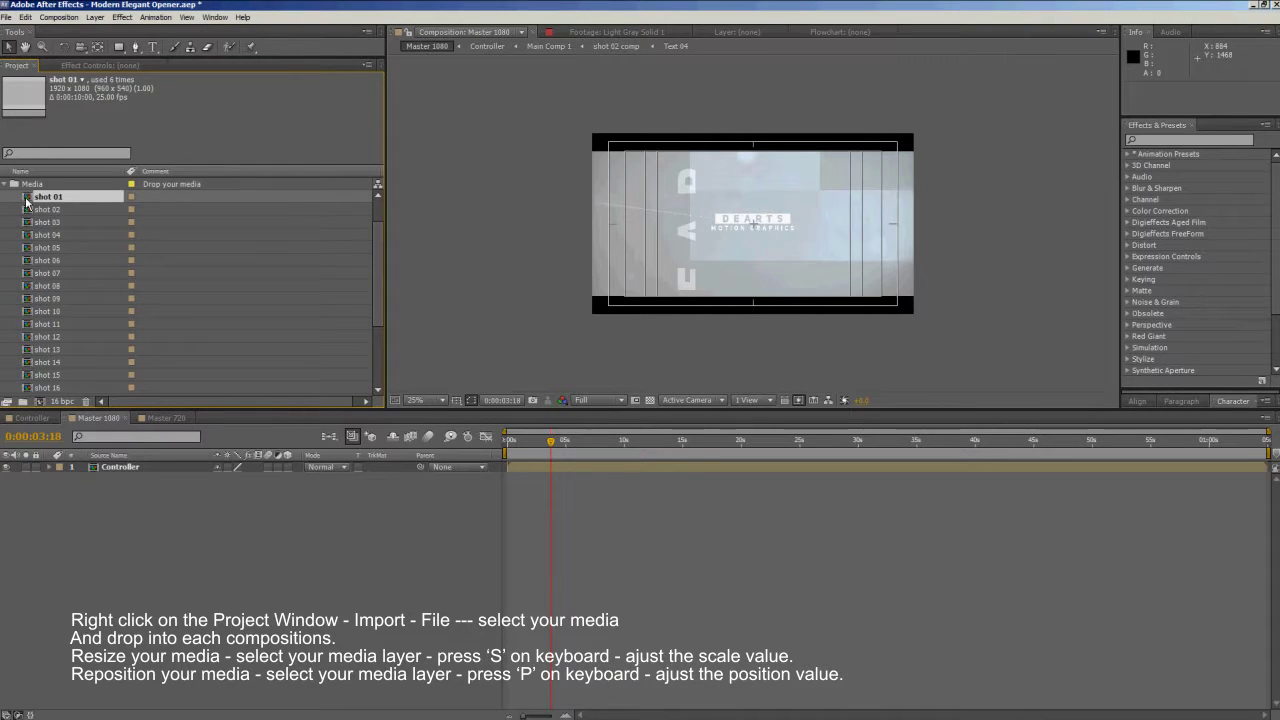
double_click(27, 199)
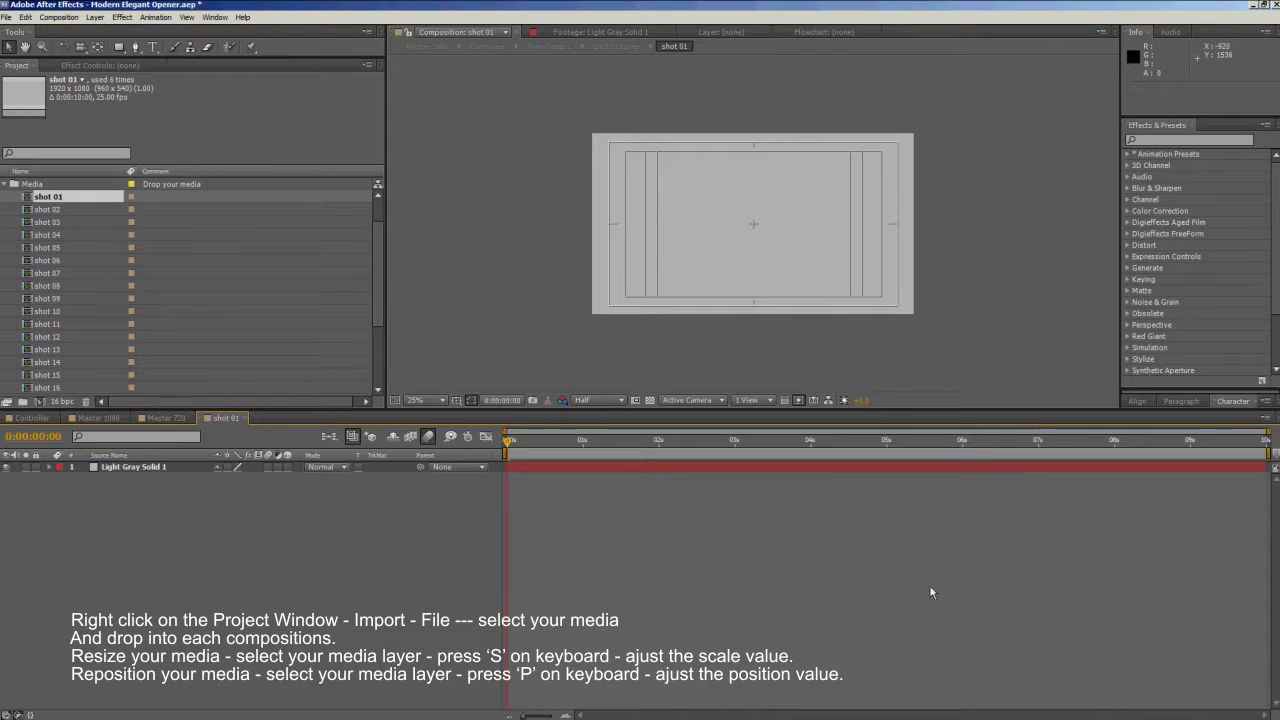
- Import doberman-1177935_1920.jpg into the project
right_click(11, 317)
mouse_move(55, 354)
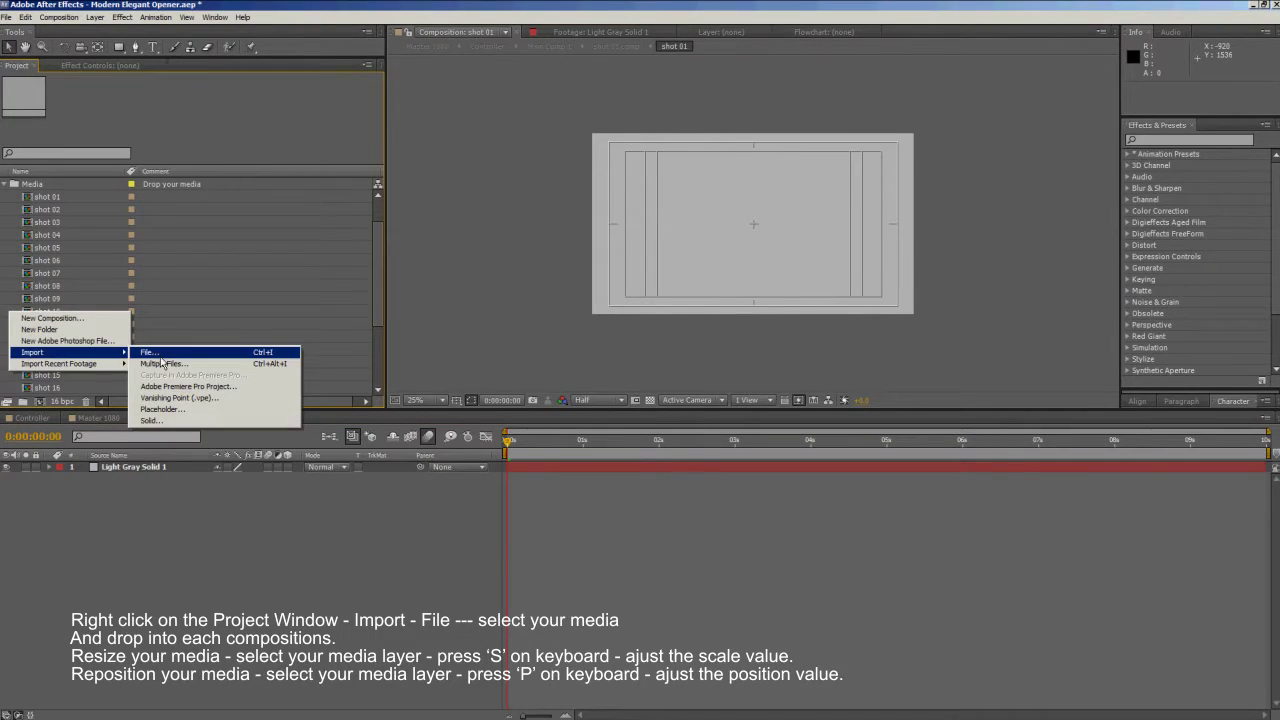
left_click(162, 353)
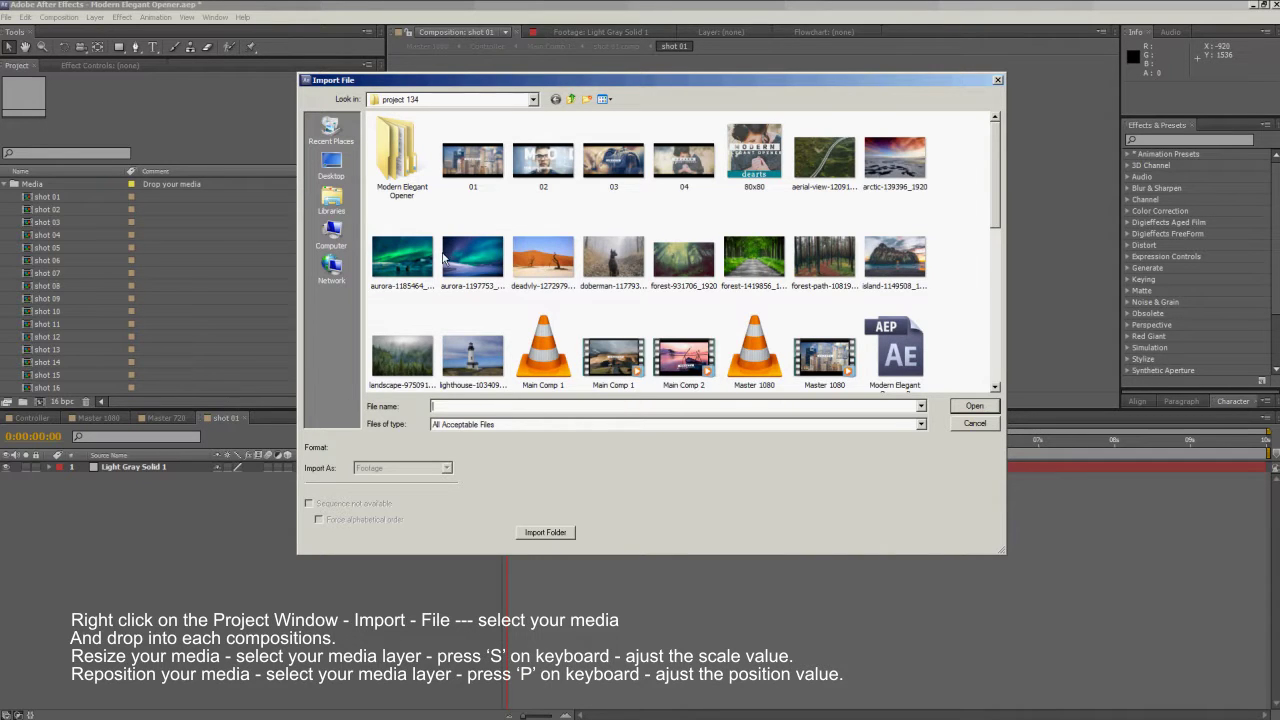
double_click(613, 258)
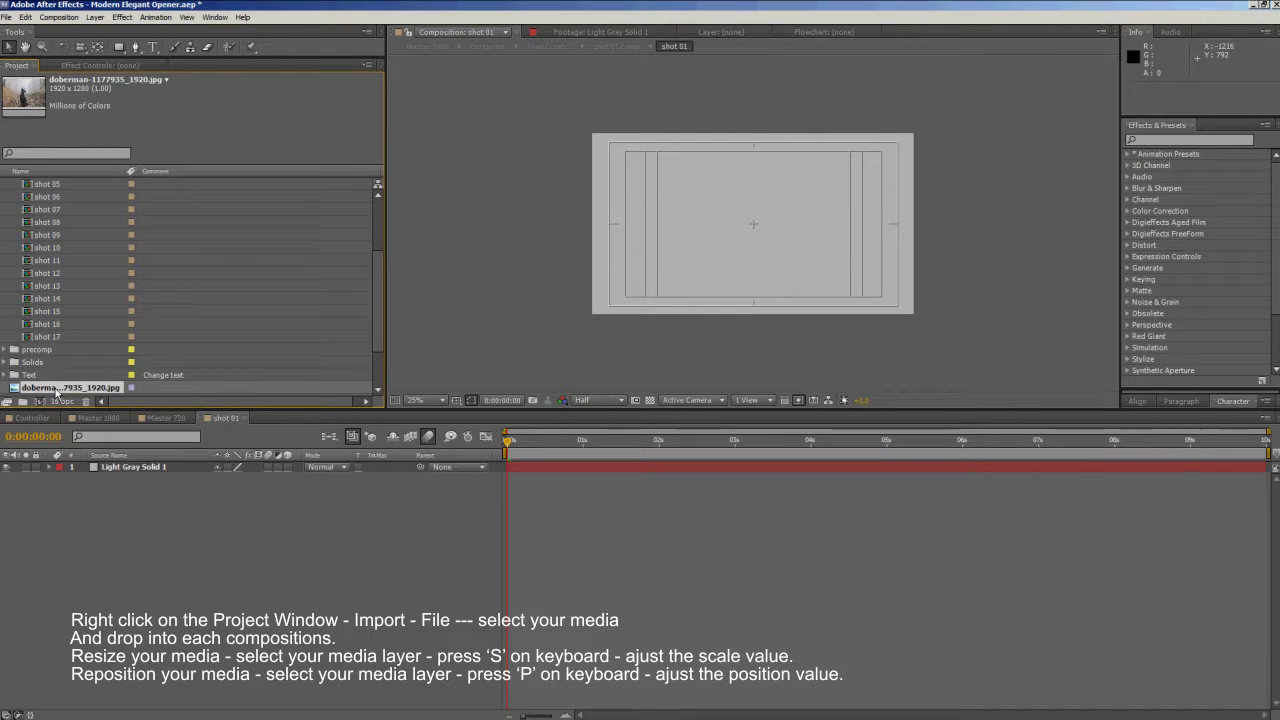
- Add the doberman photo as a shot 01 layer and raise its Position Y slightly
left_click_drag(143, 459, 145, 468)
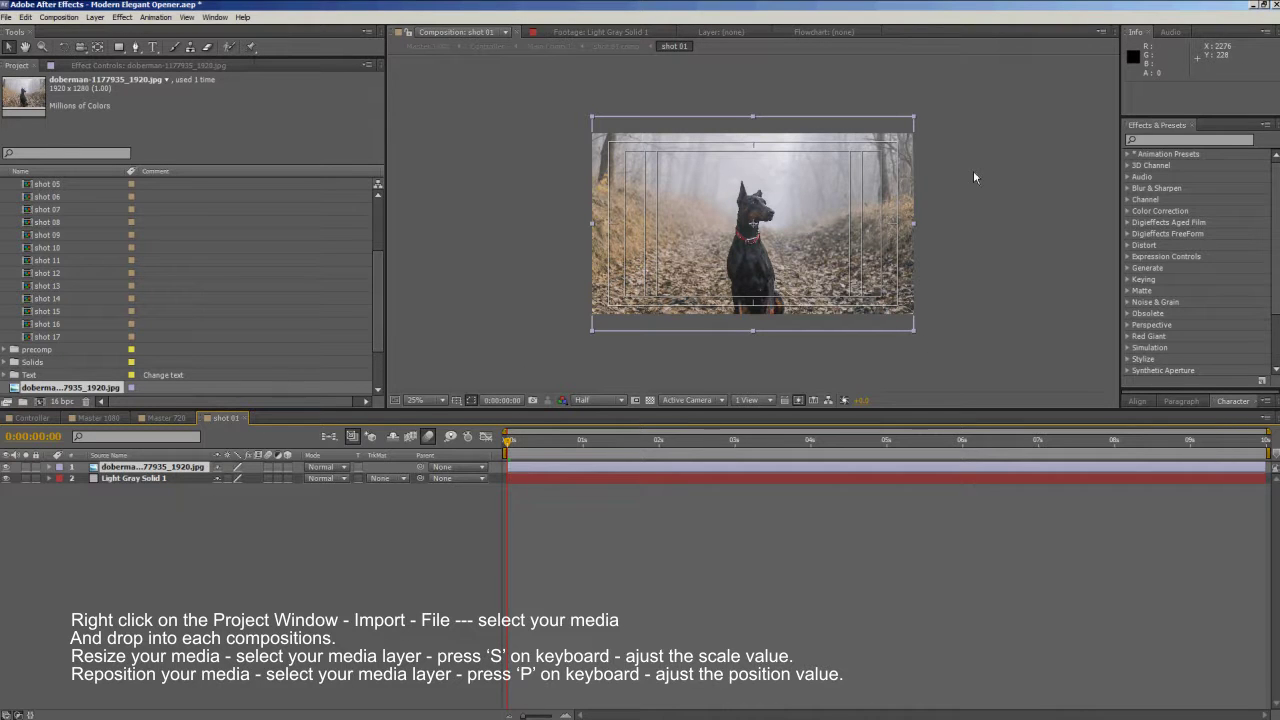
left_click(50, 467)
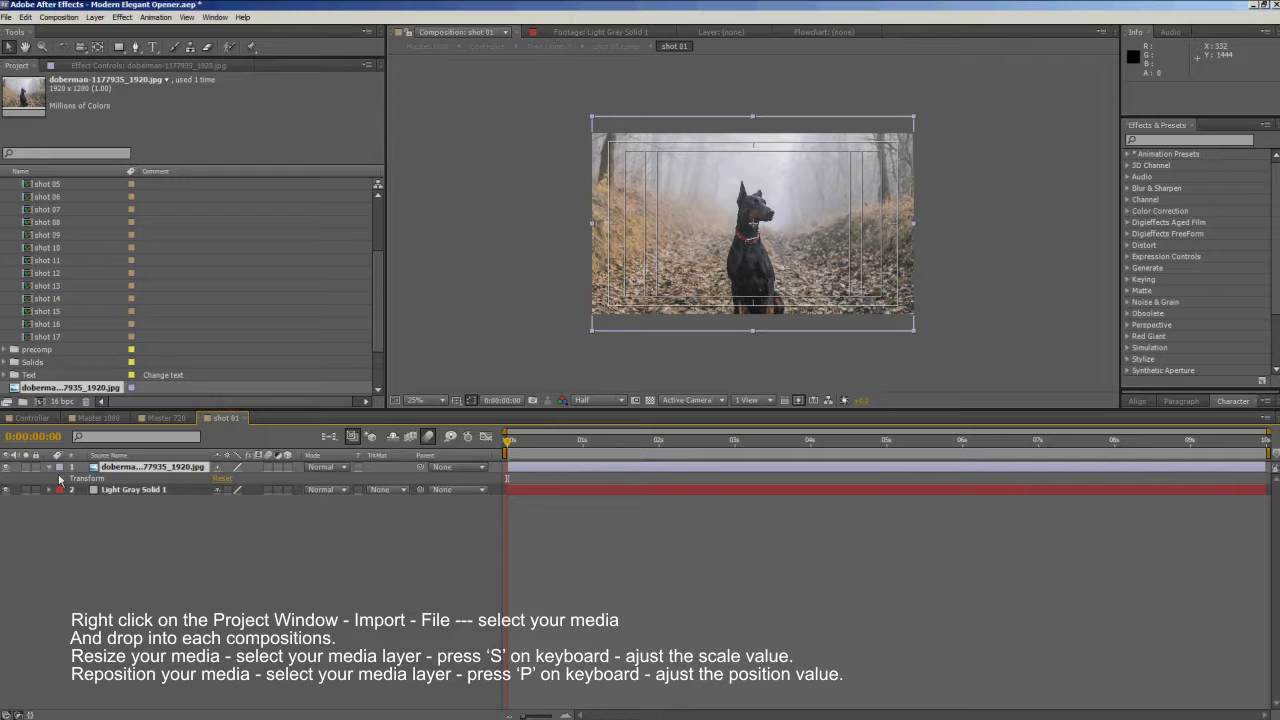
left_click(61, 479)
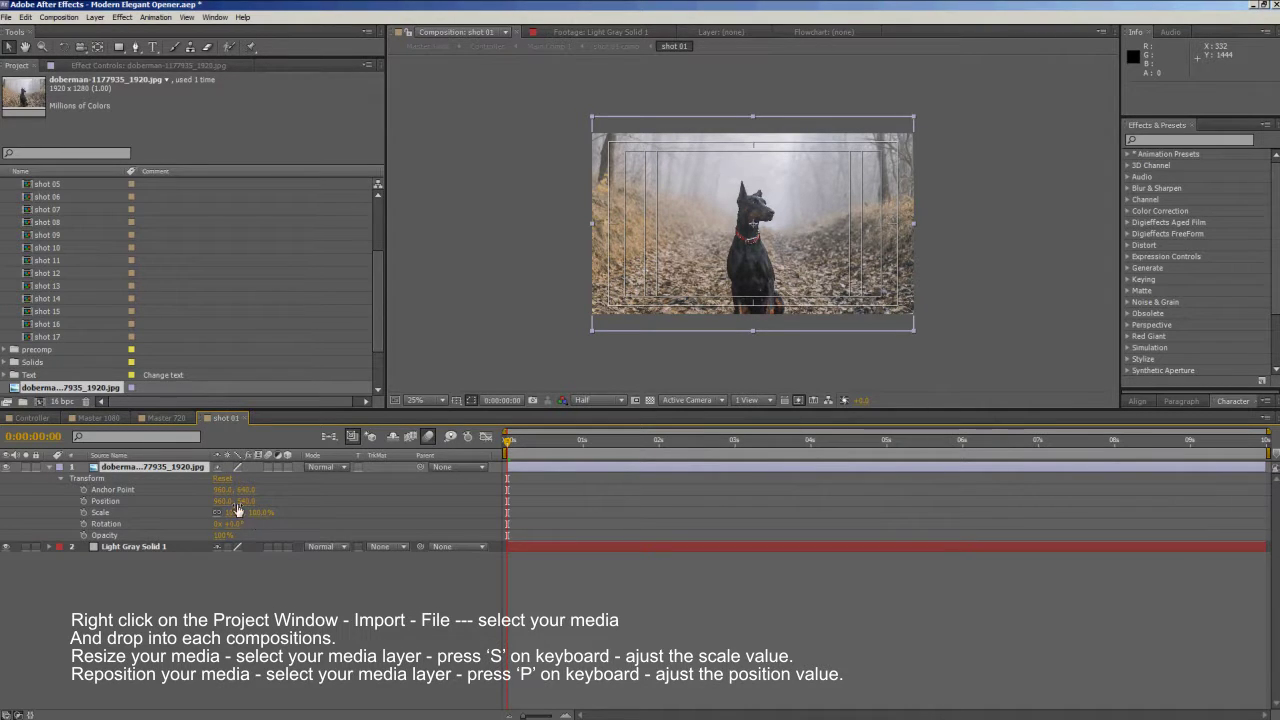
left_click_drag(246, 501, 204, 495)
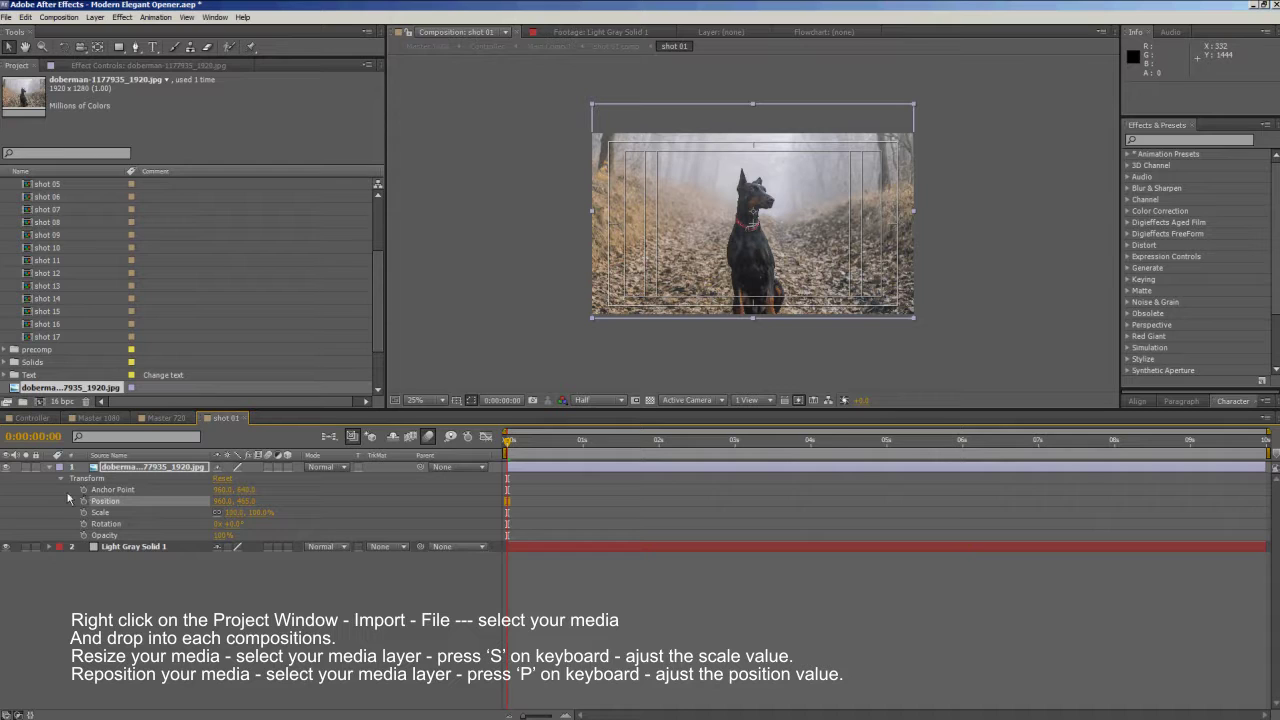
left_click(62, 478)
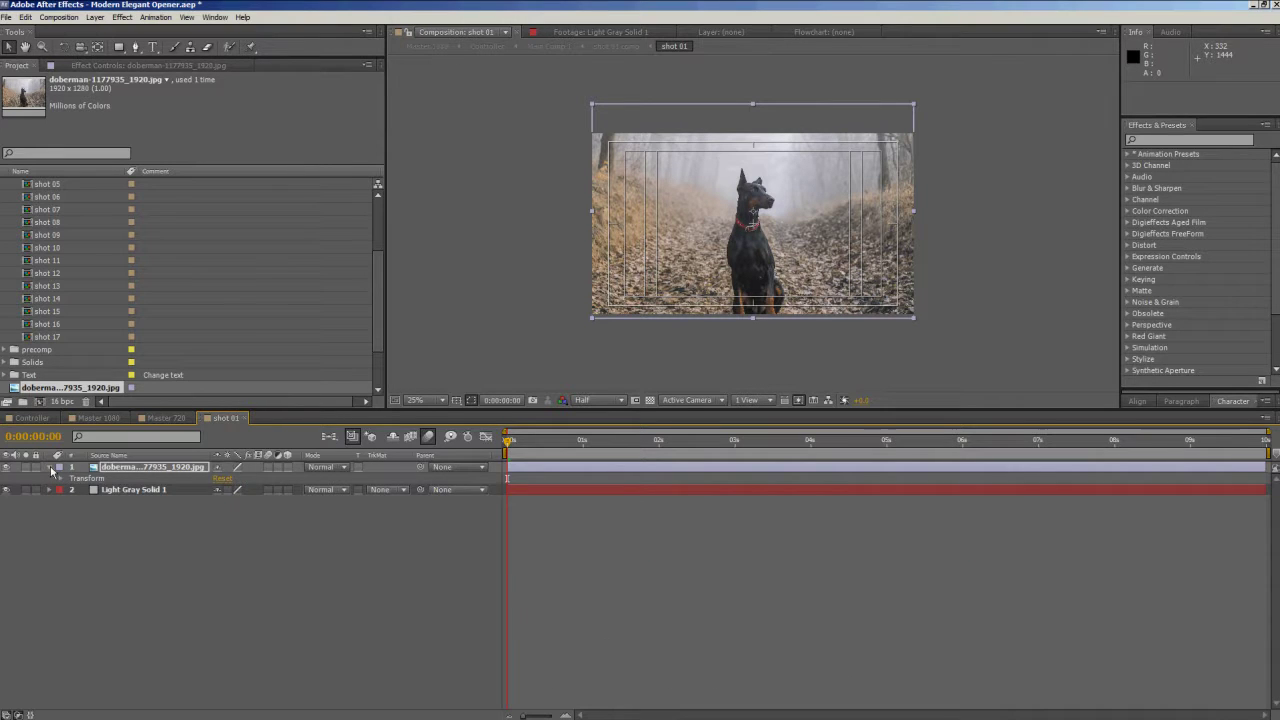
left_click(48, 467)
left_click(669, 576)
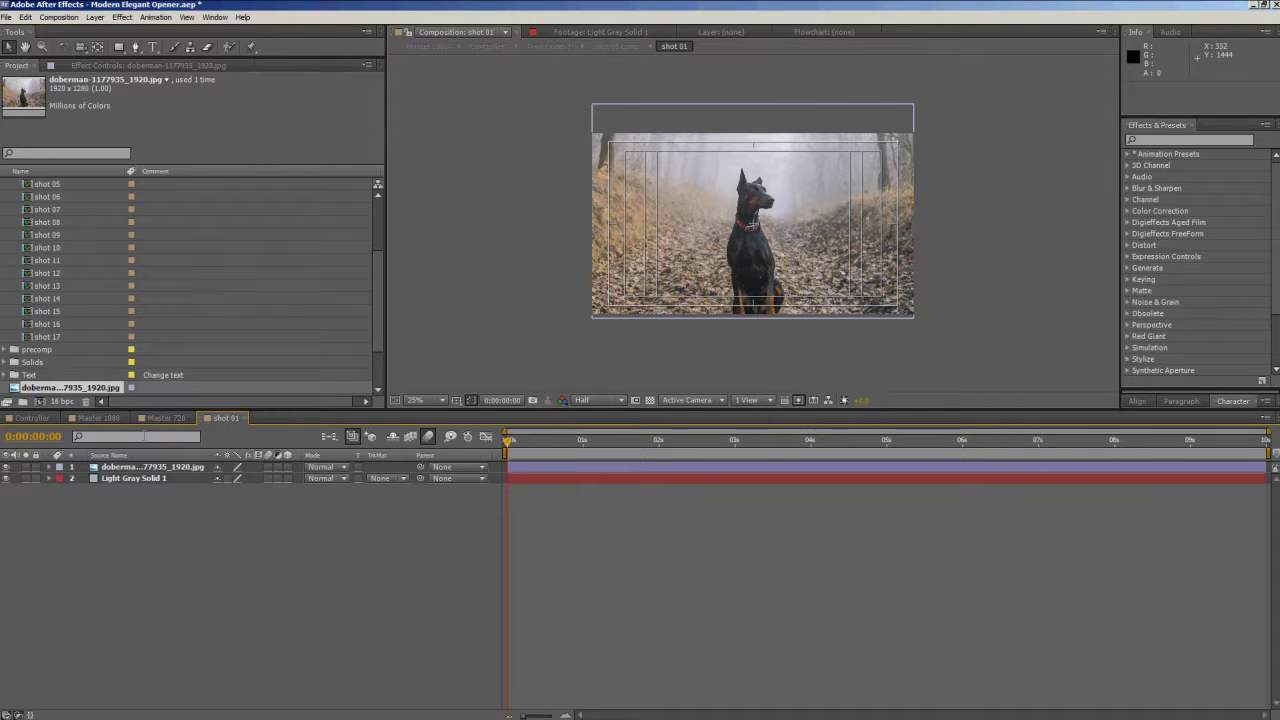
- Preview the doberman shot behind the DEARTS title in Master 1080 at 50% zoom
left_click(87, 421)
left_click(519, 452)
left_click_drag(519, 452, 551, 455)
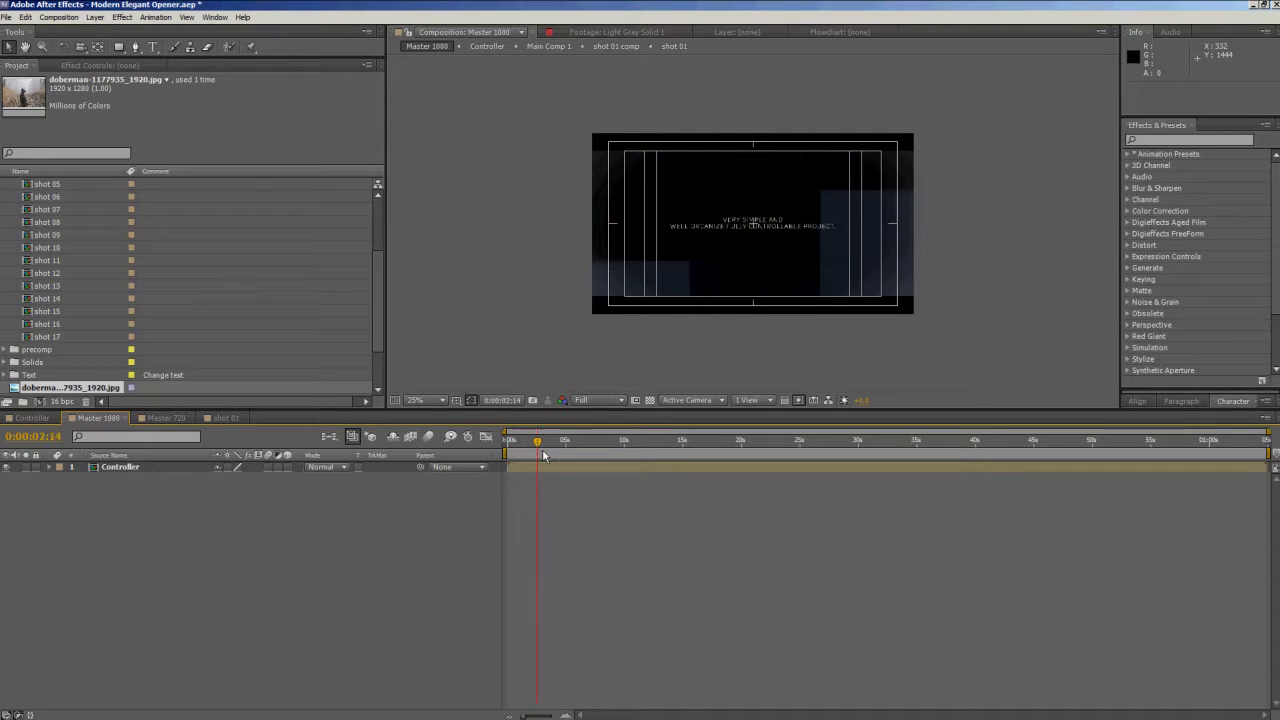
left_click_drag(551, 455, 569, 453)
key("period")
scroll(59, 252, "up", 5)
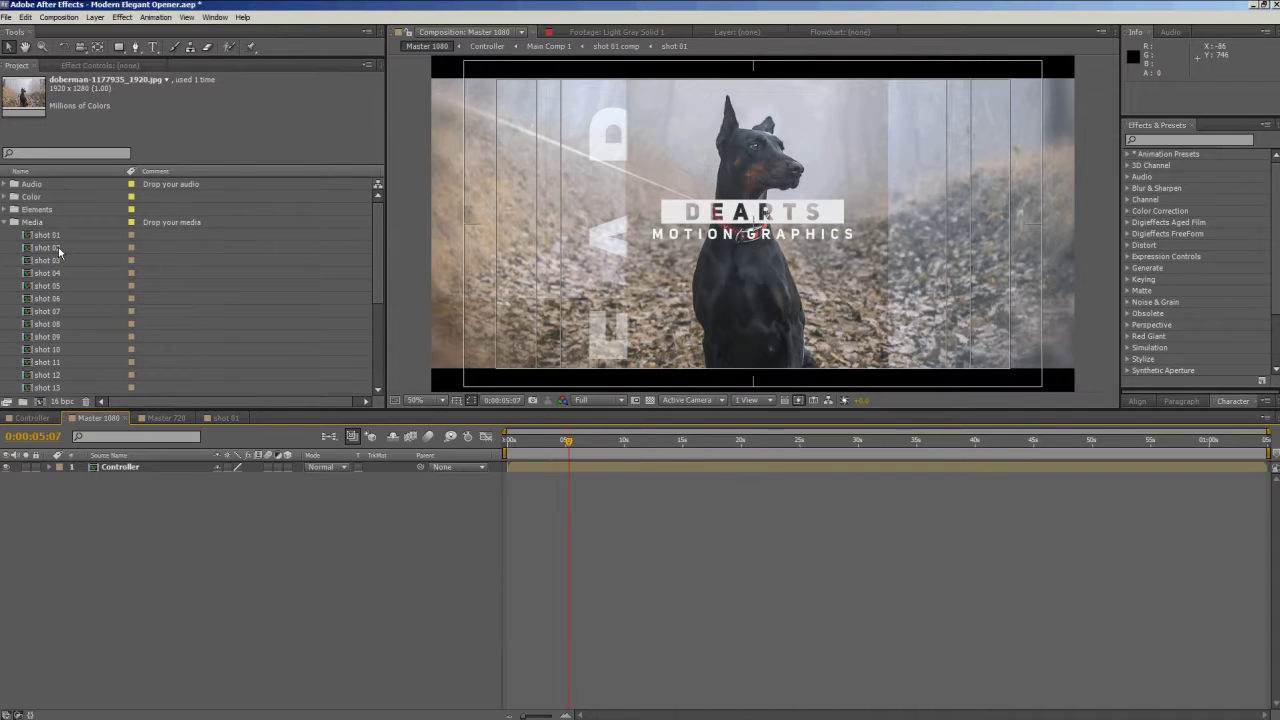
- Move the doberman photo into the Media folder and open the Text 01 composition
left_click(8, 222)
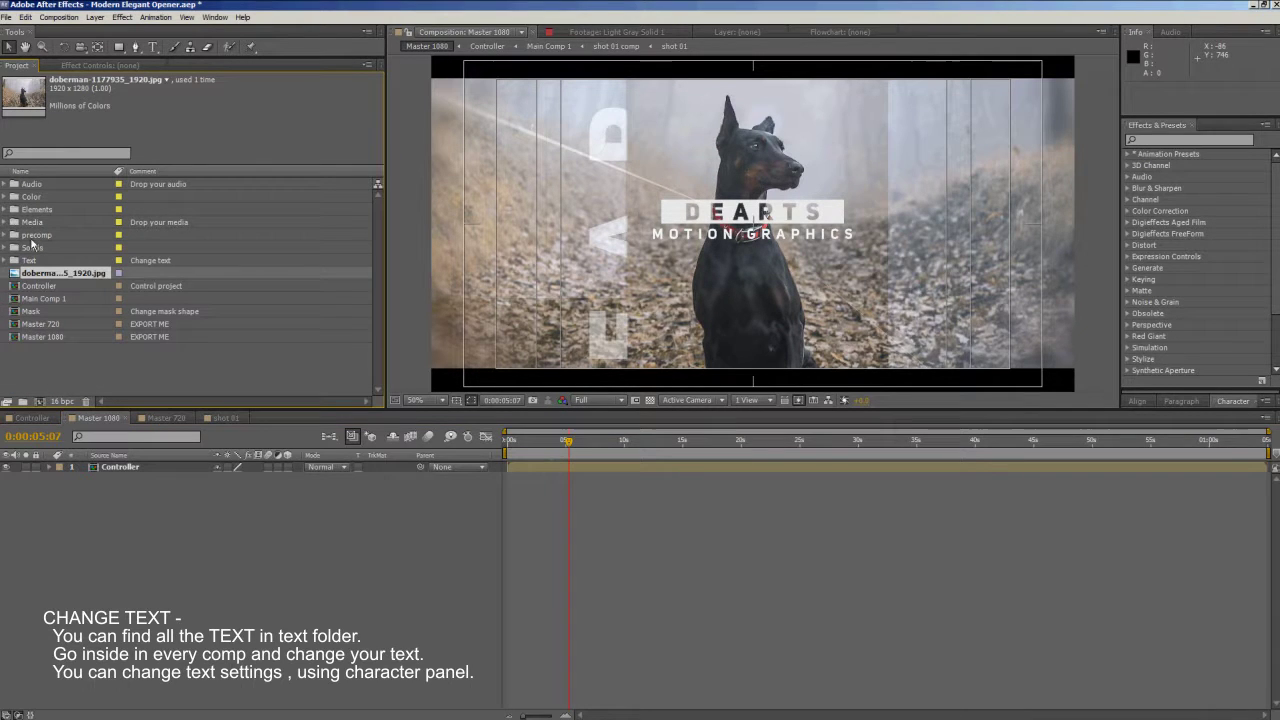
left_click_drag(44, 279, 41, 228)
left_click(145, 261)
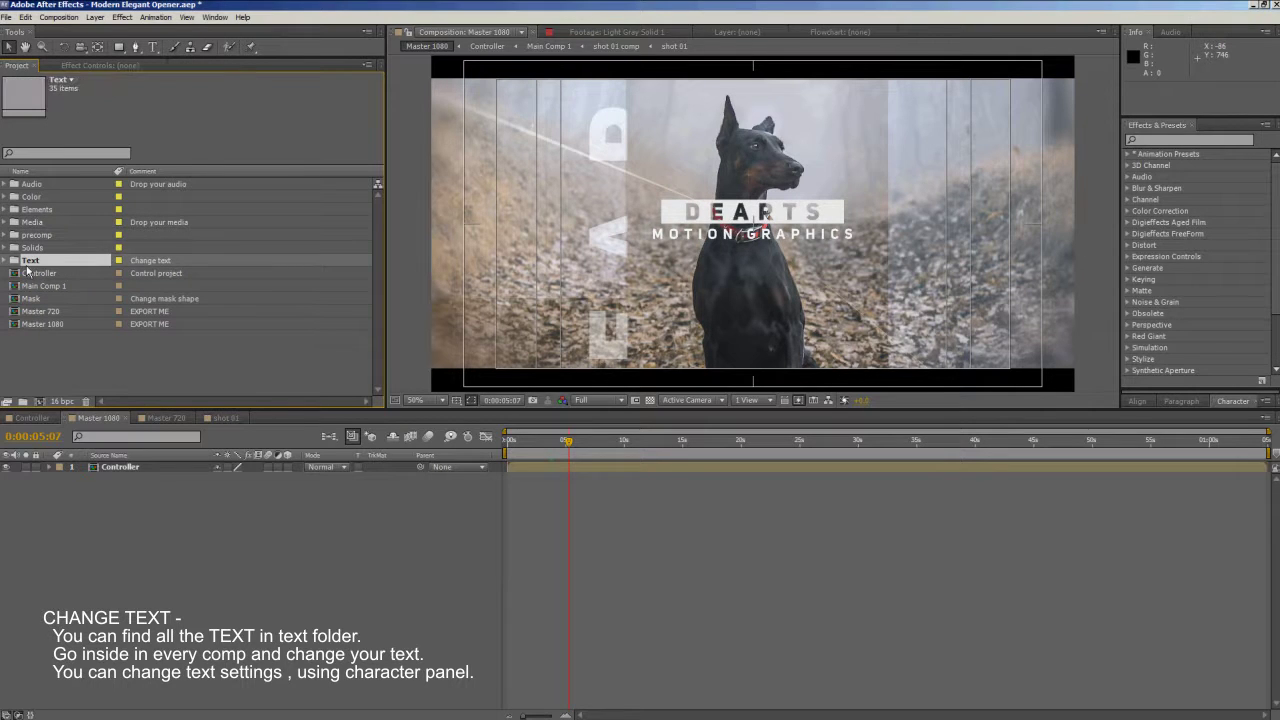
left_click(145, 261)
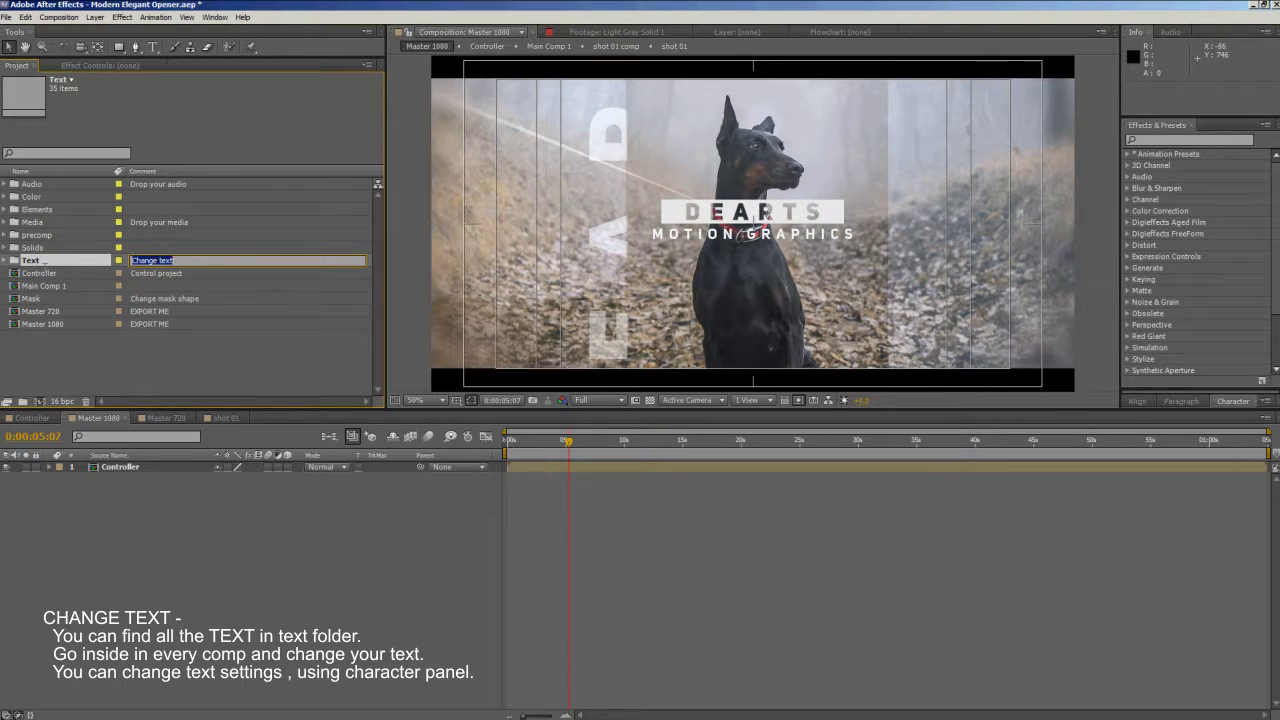
left_click(5, 261)
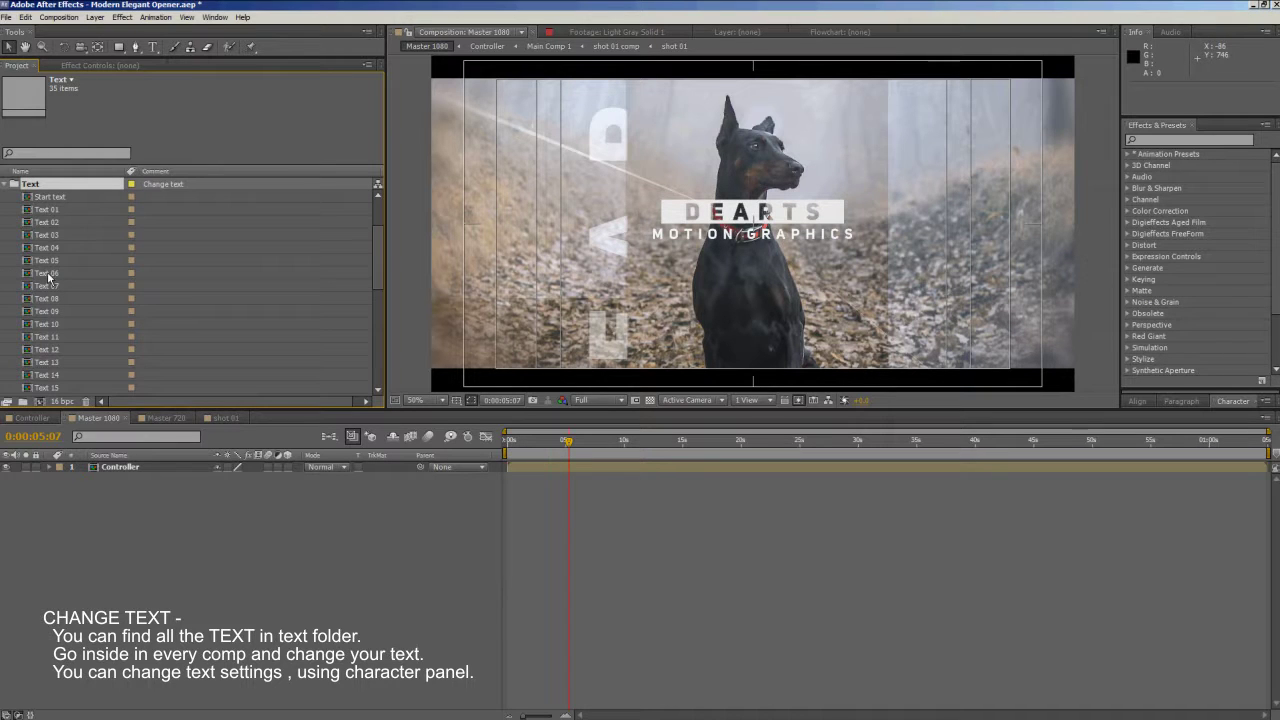
left_click(50, 211)
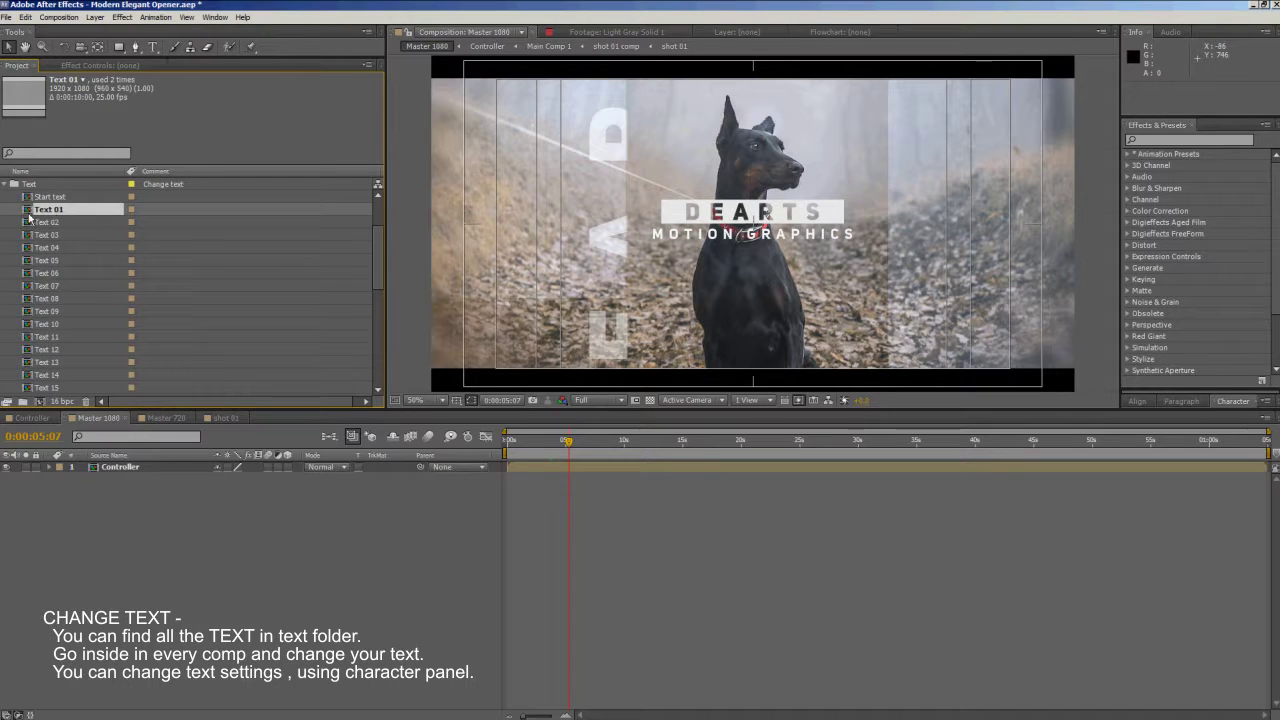
double_click(27, 211)
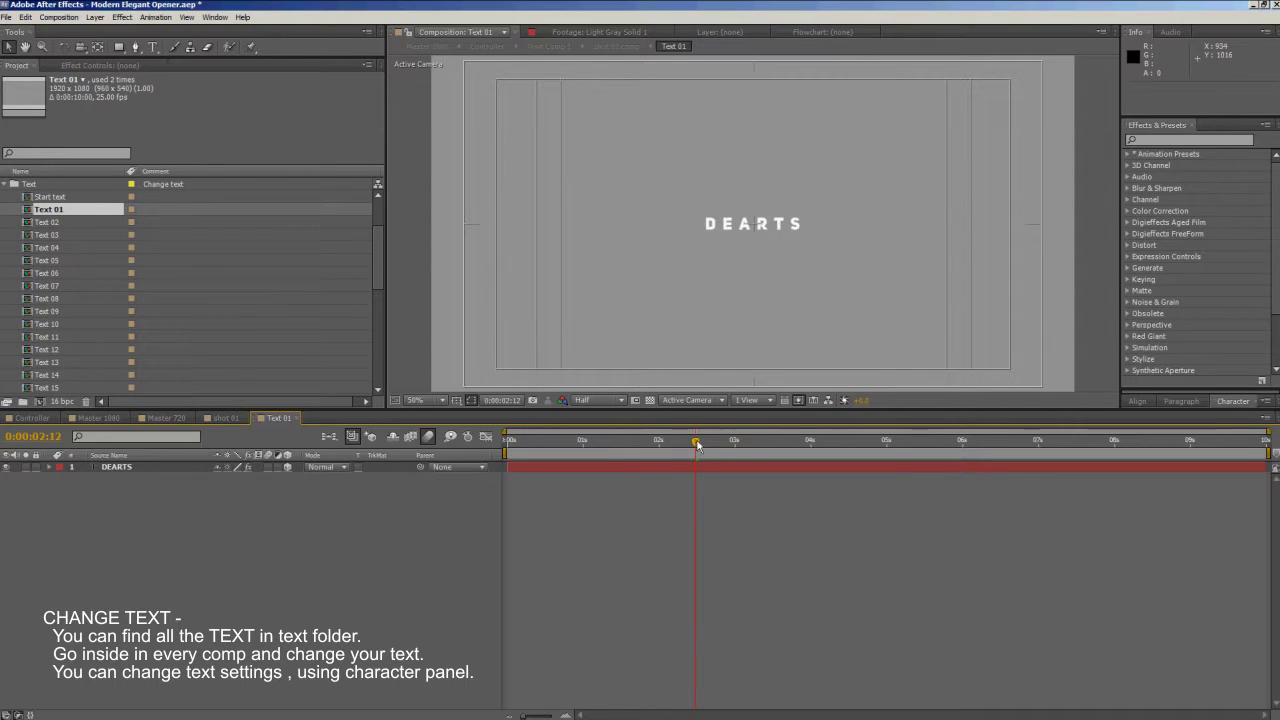
- Retype the DEARTS title as 'YOUR TEXT' and return to the Selection tool
left_click(646, 463)
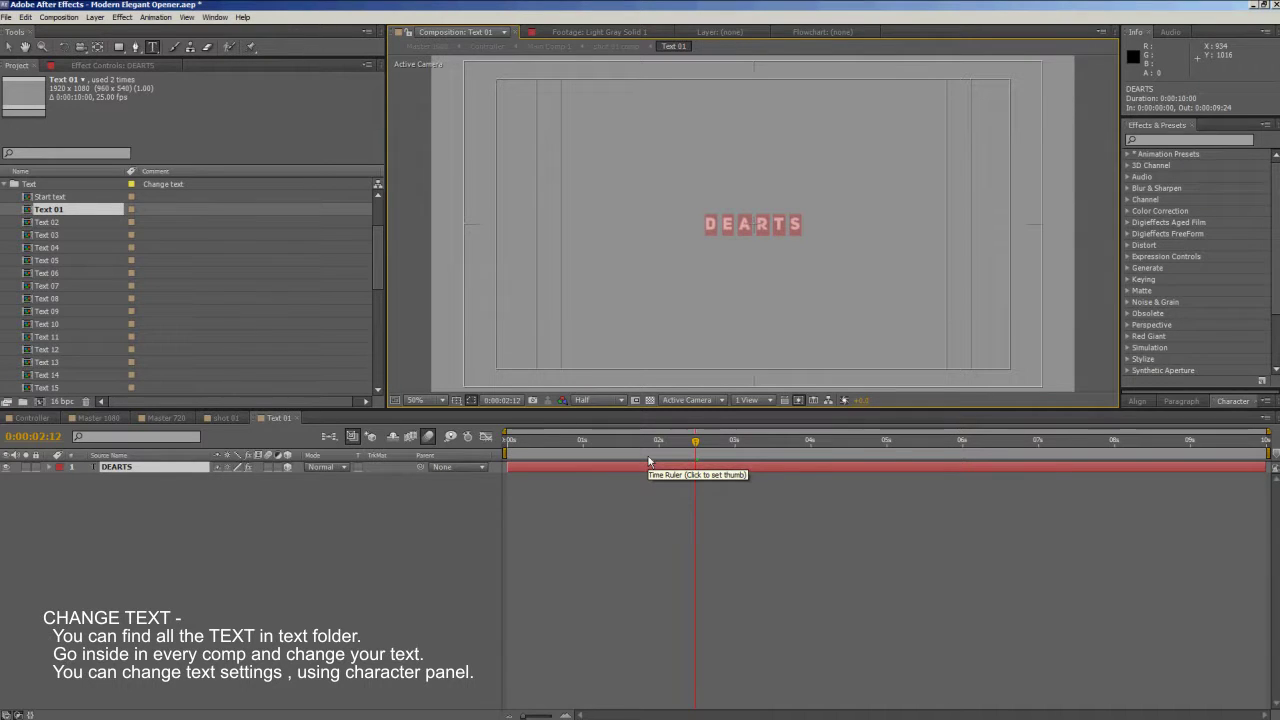
type("YOU")
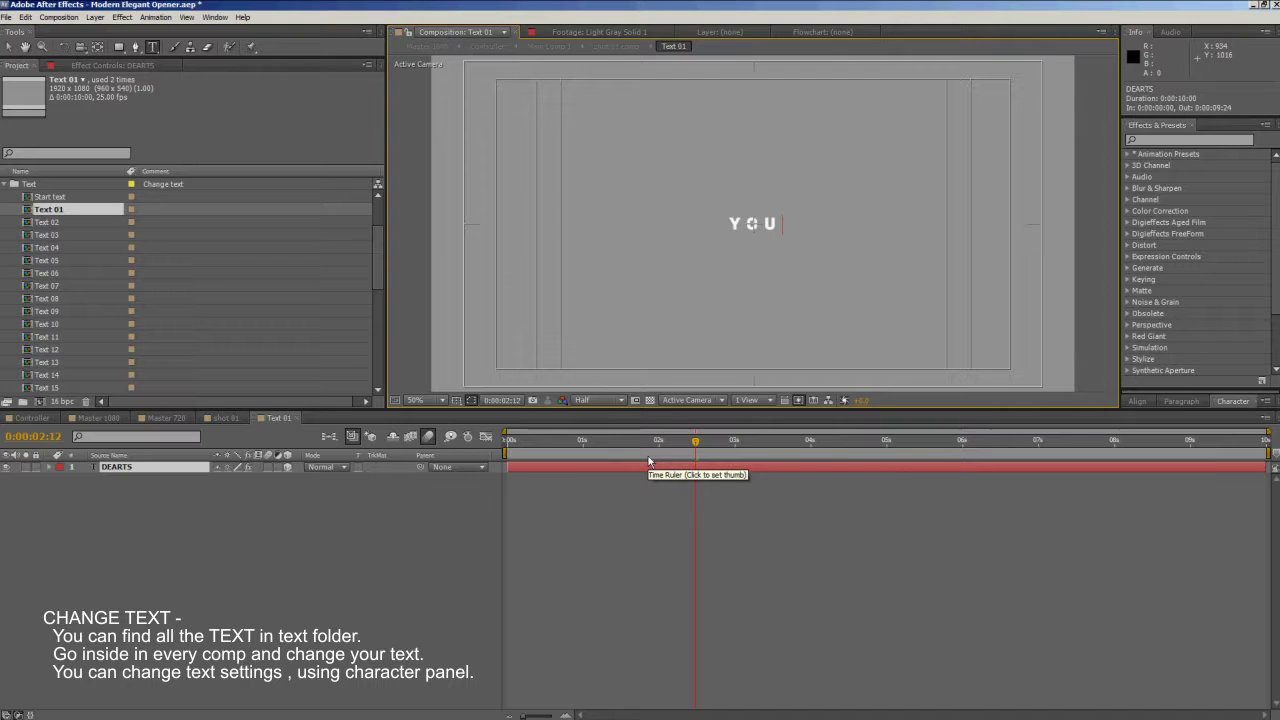
type("R")
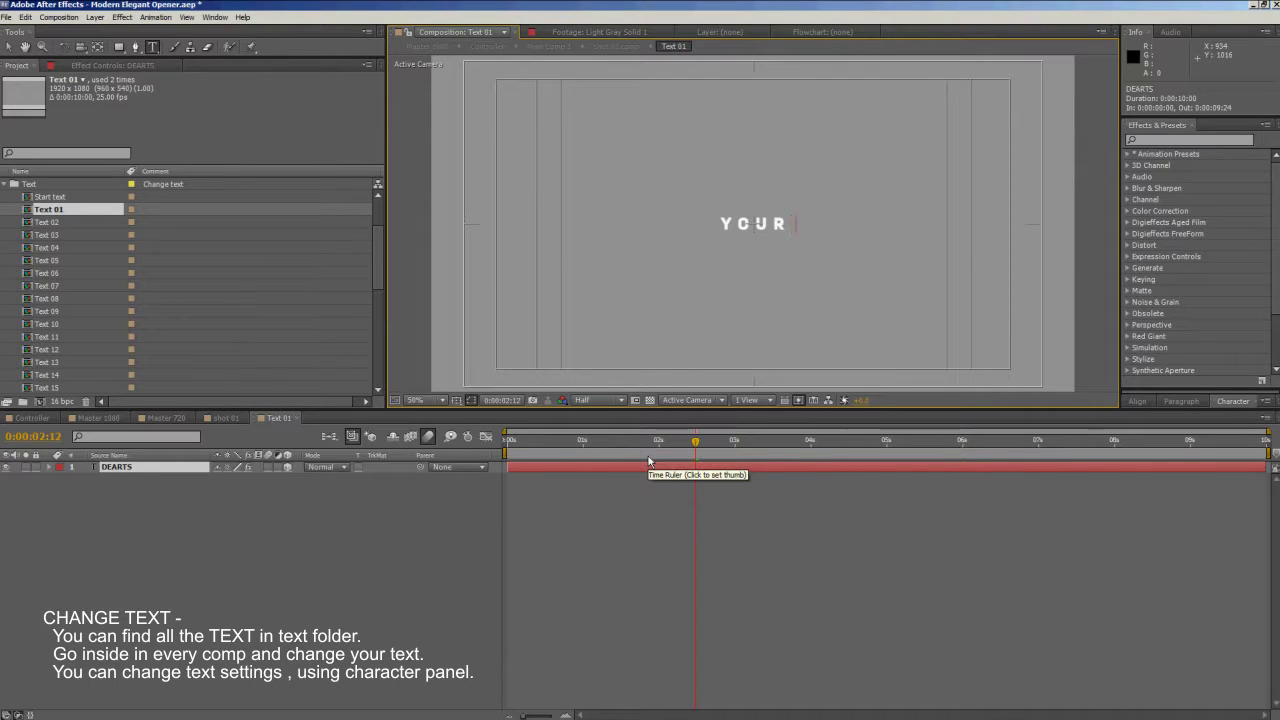
type(" TEXT")
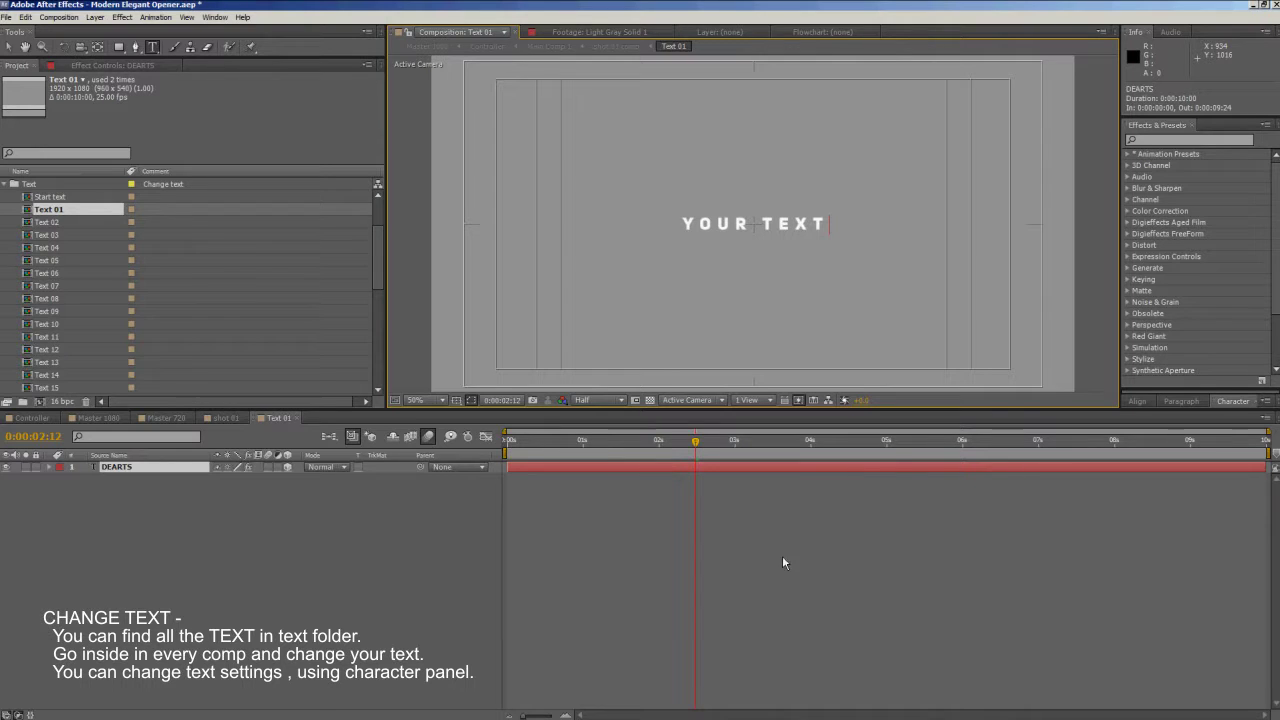
left_click(807, 555)
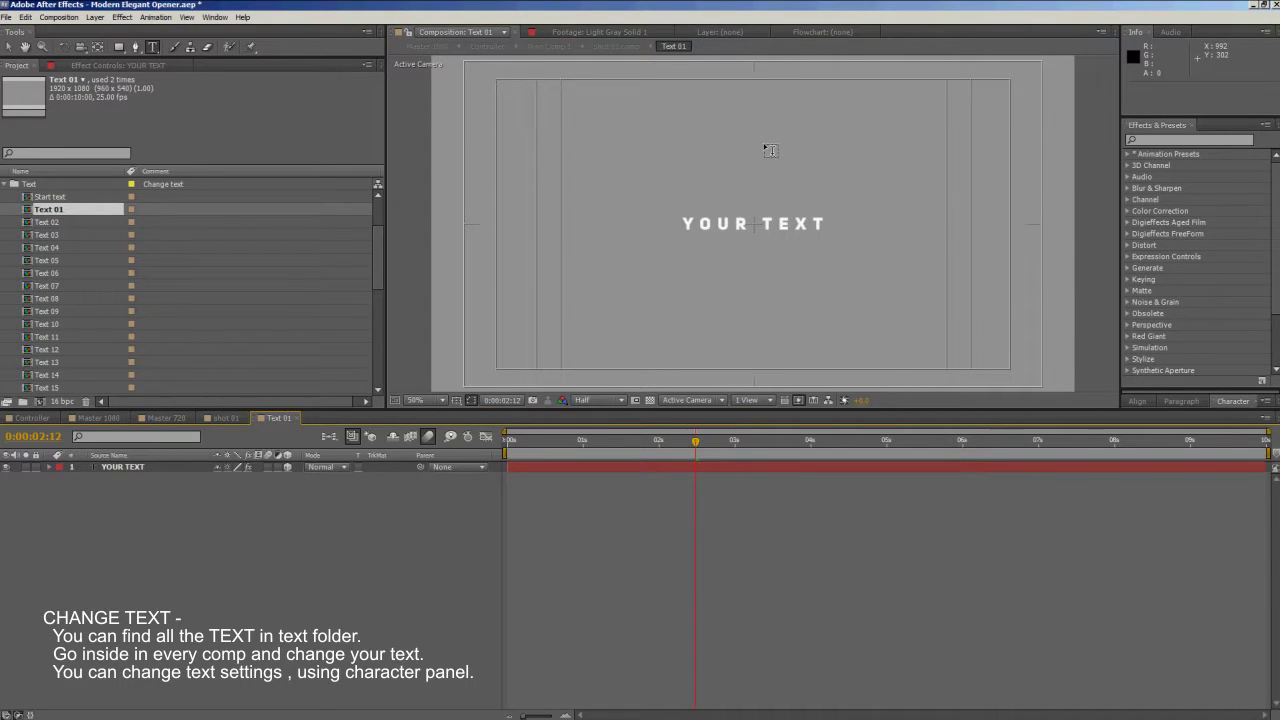
left_click(9, 47)
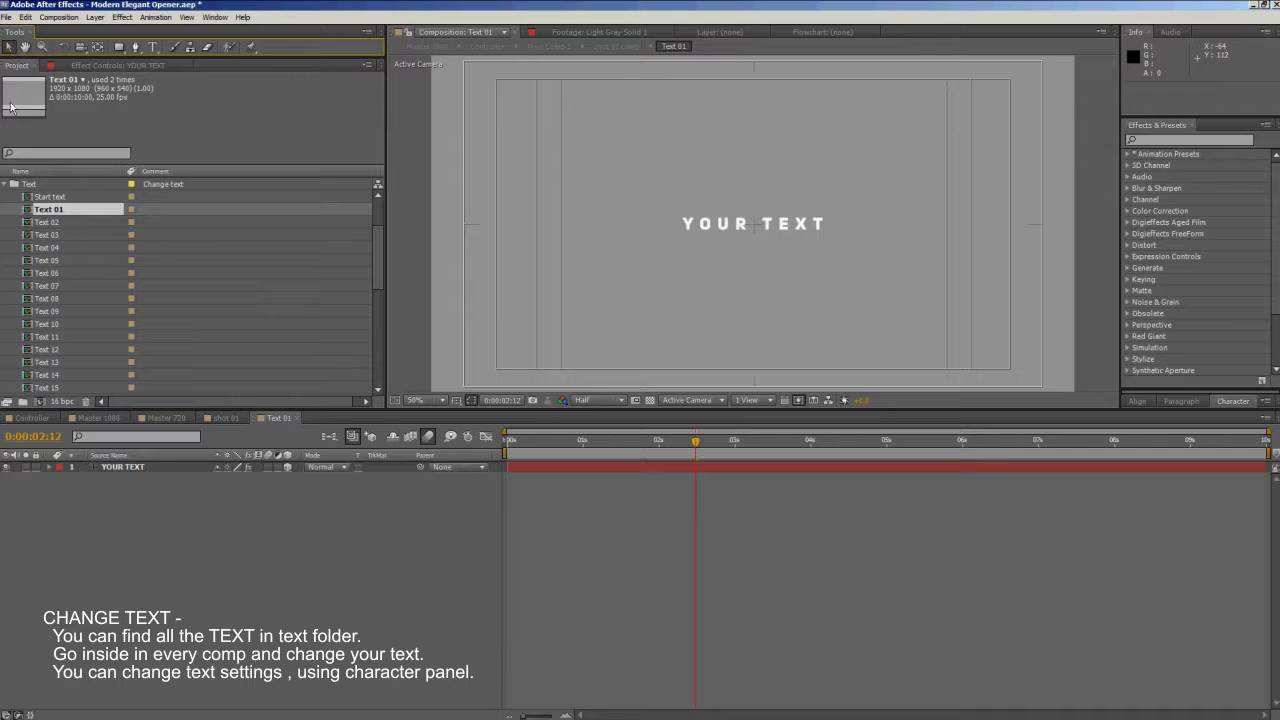
- Check the YOUR TEXT title in Master 1080, then select the YOUR TEXT layer in Text 01
left_click(102, 424)
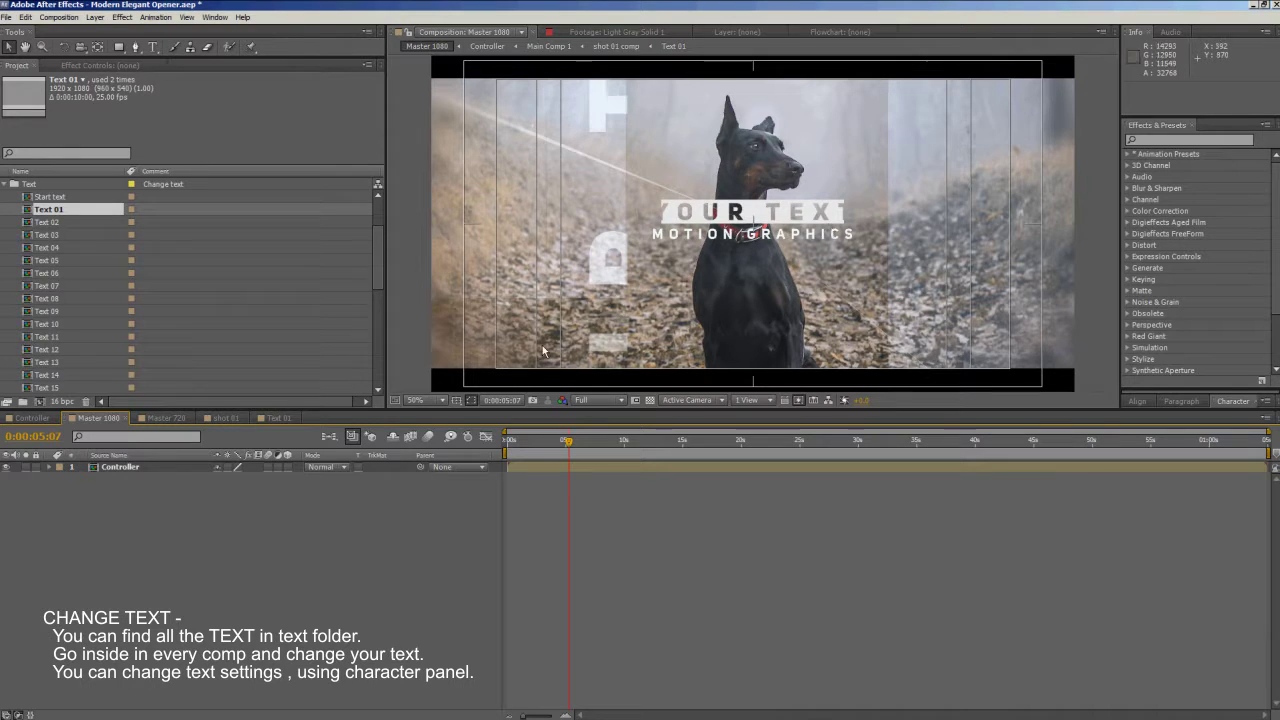
left_click(274, 418)
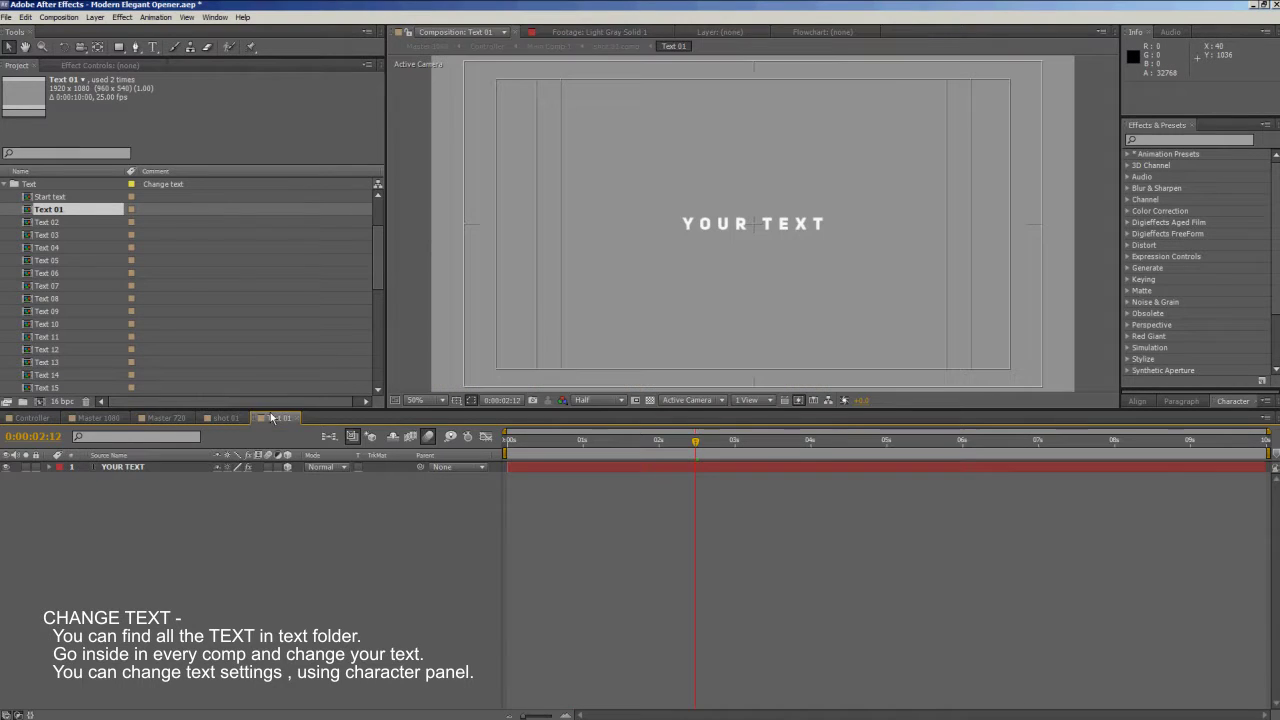
left_click(584, 466)
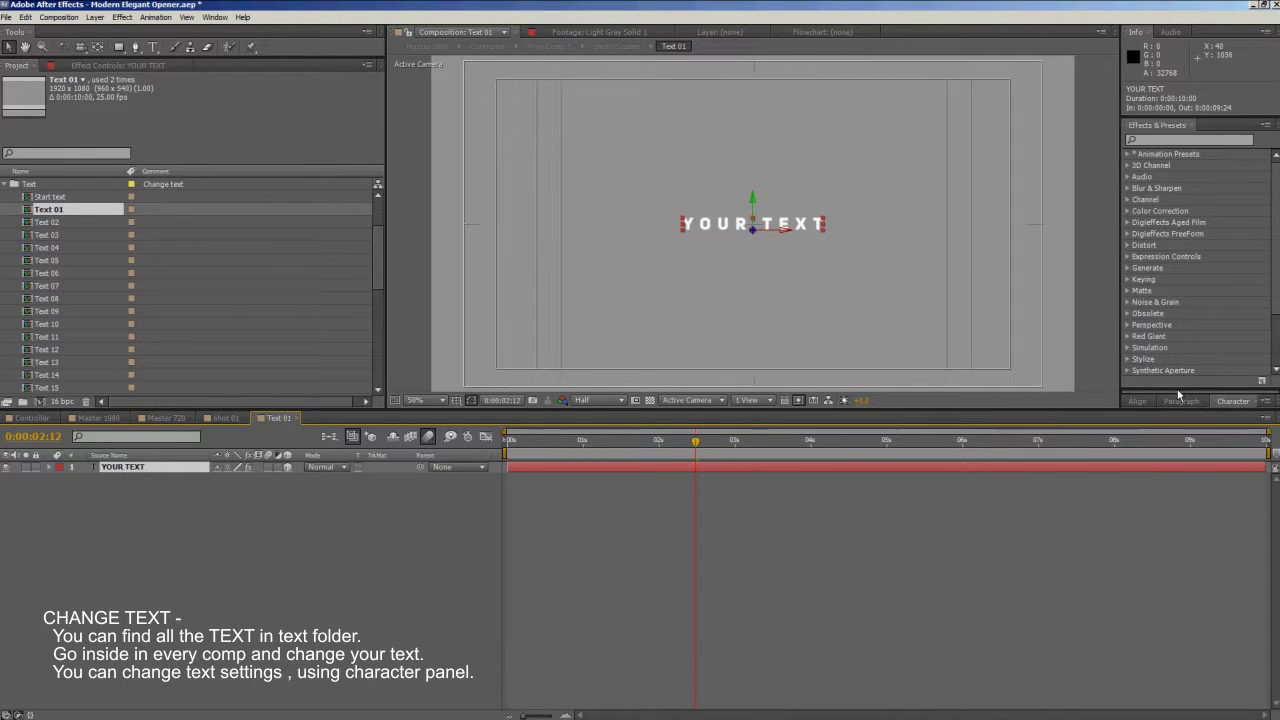
- Enlarge the Character panel, undo a font size increase, and widen YOUR TEXT's letter spacing
left_click_drag(1176, 389, 1177, 209)
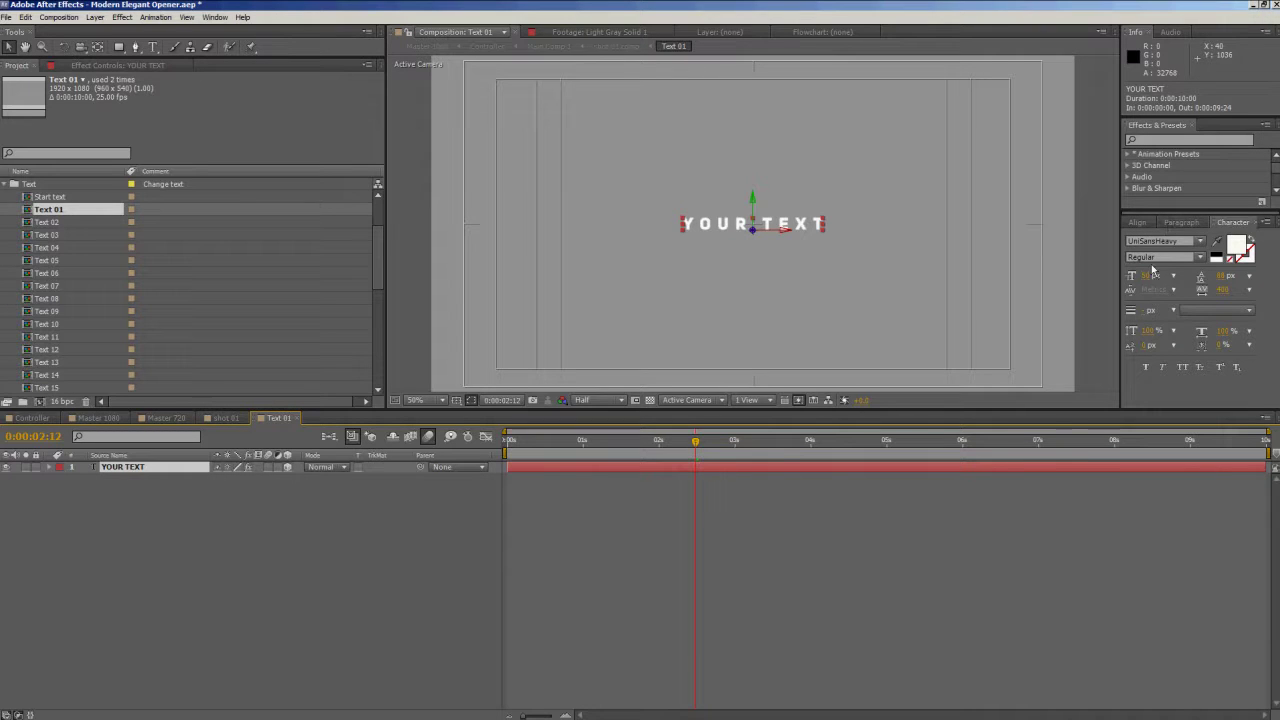
left_click_drag(1146, 276, 1190, 276)
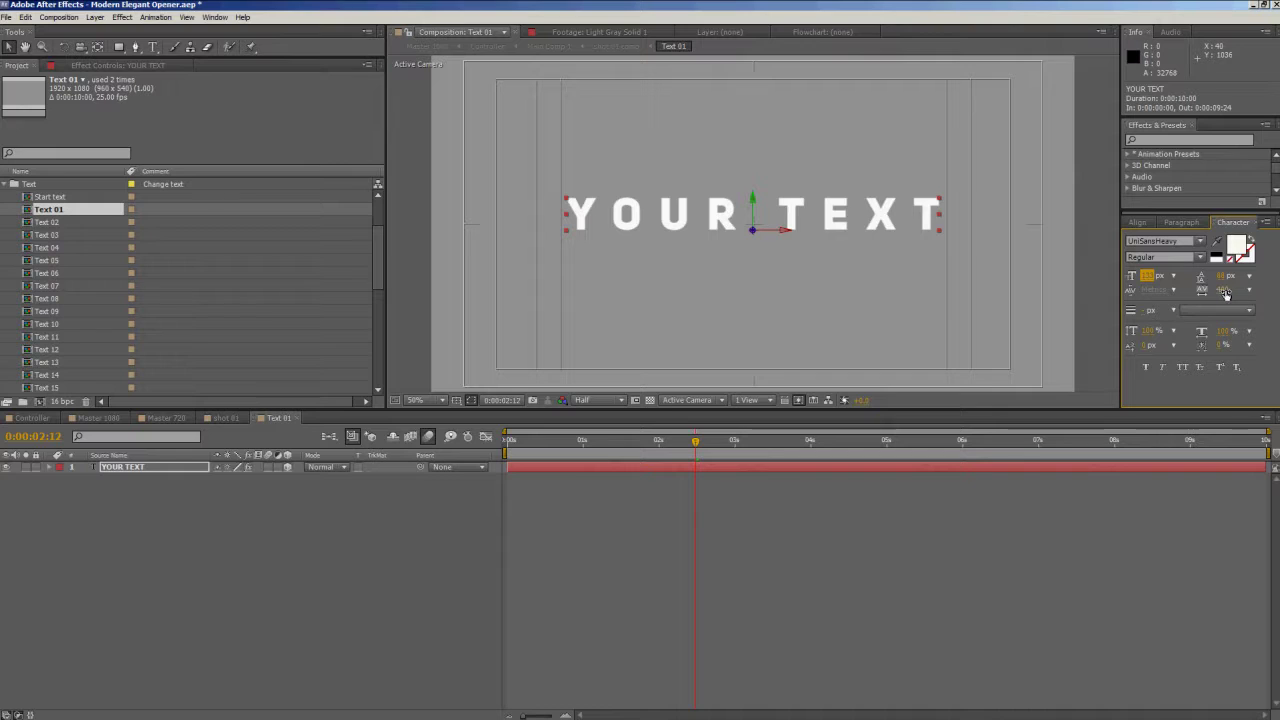
key("ctrl+z")
left_click_drag(1225, 292, 1176, 296)
left_click(948, 625)
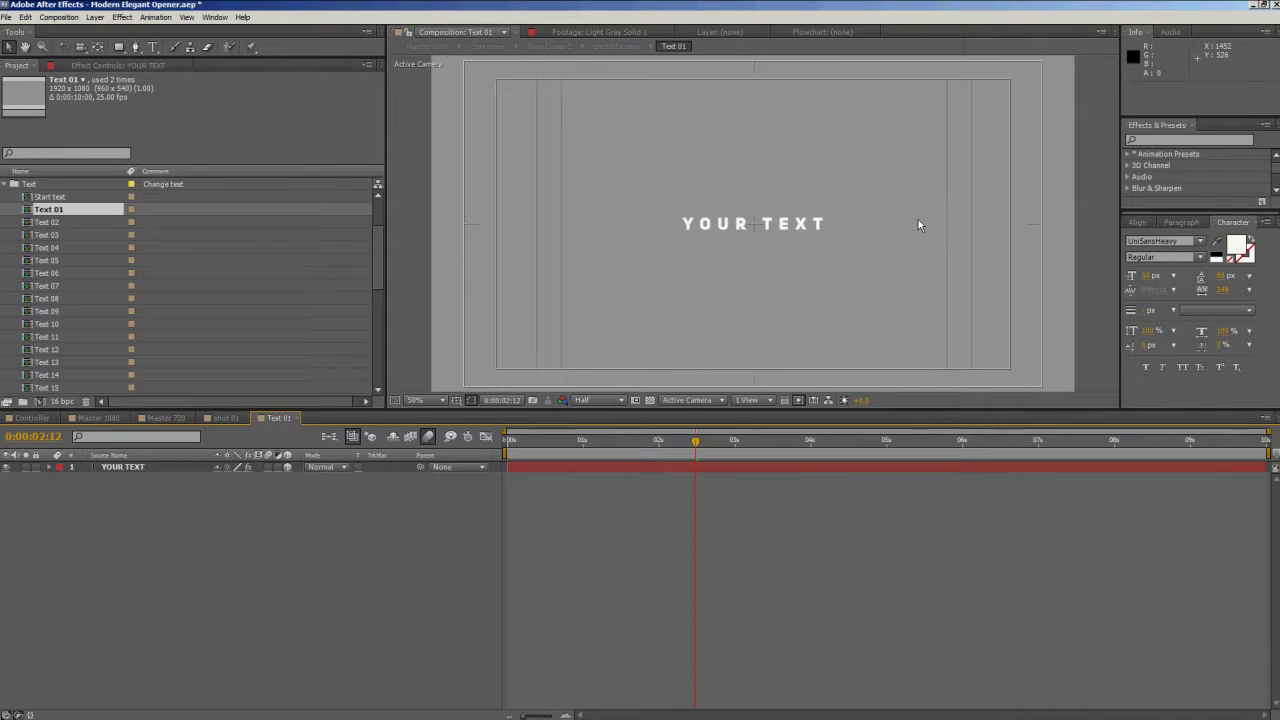
left_click(4, 184)
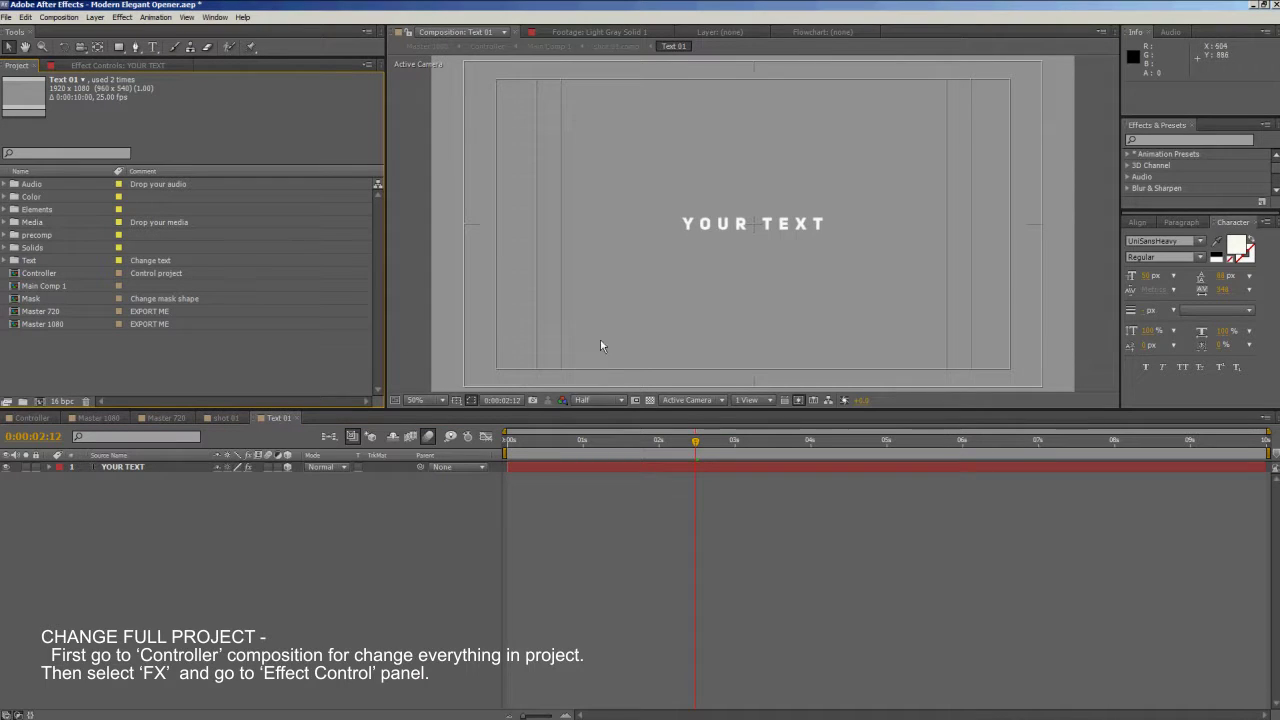
- Open the Controller composition and show the FX layer's effect controls
left_click(38, 274)
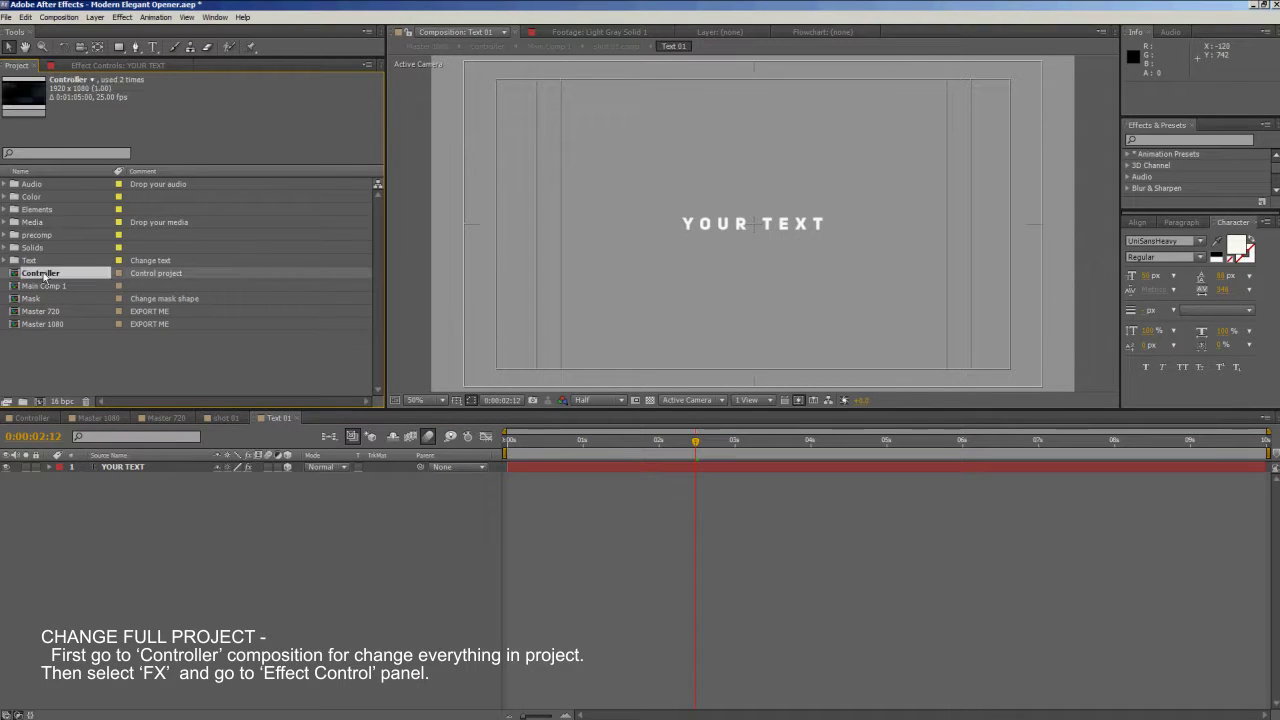
left_click(165, 287)
left_click(156, 274)
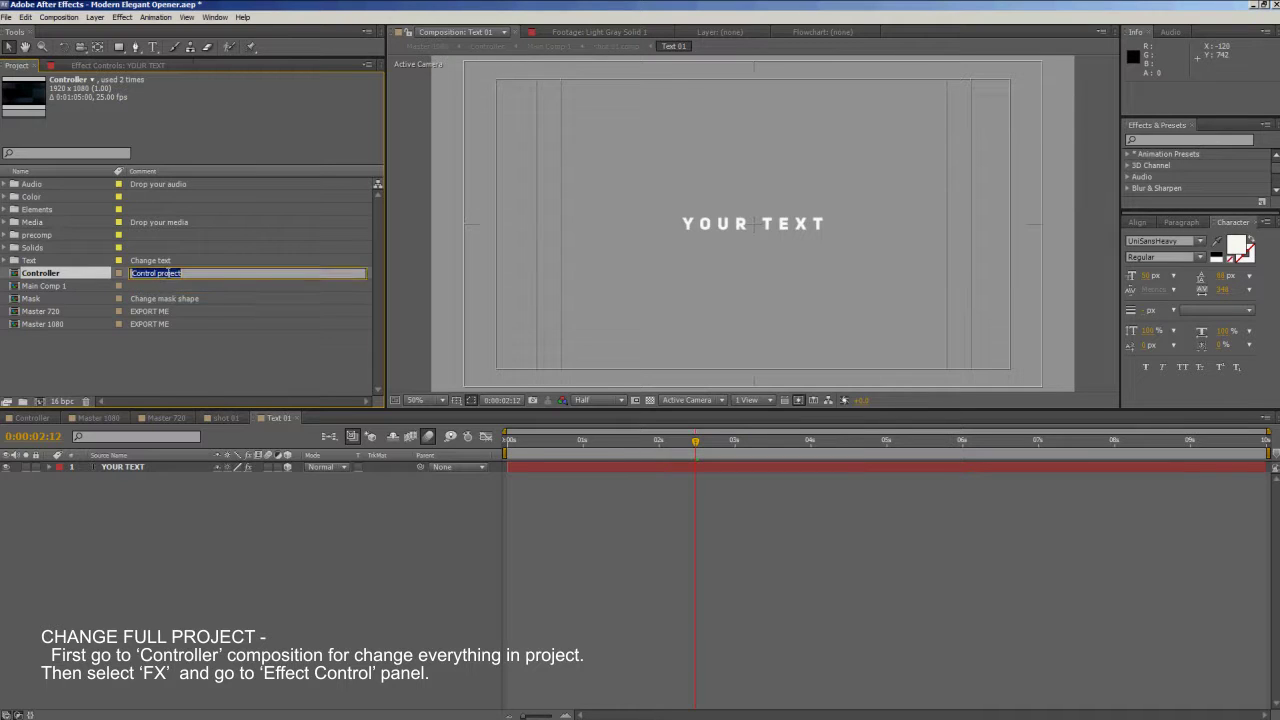
left_click(322, 588)
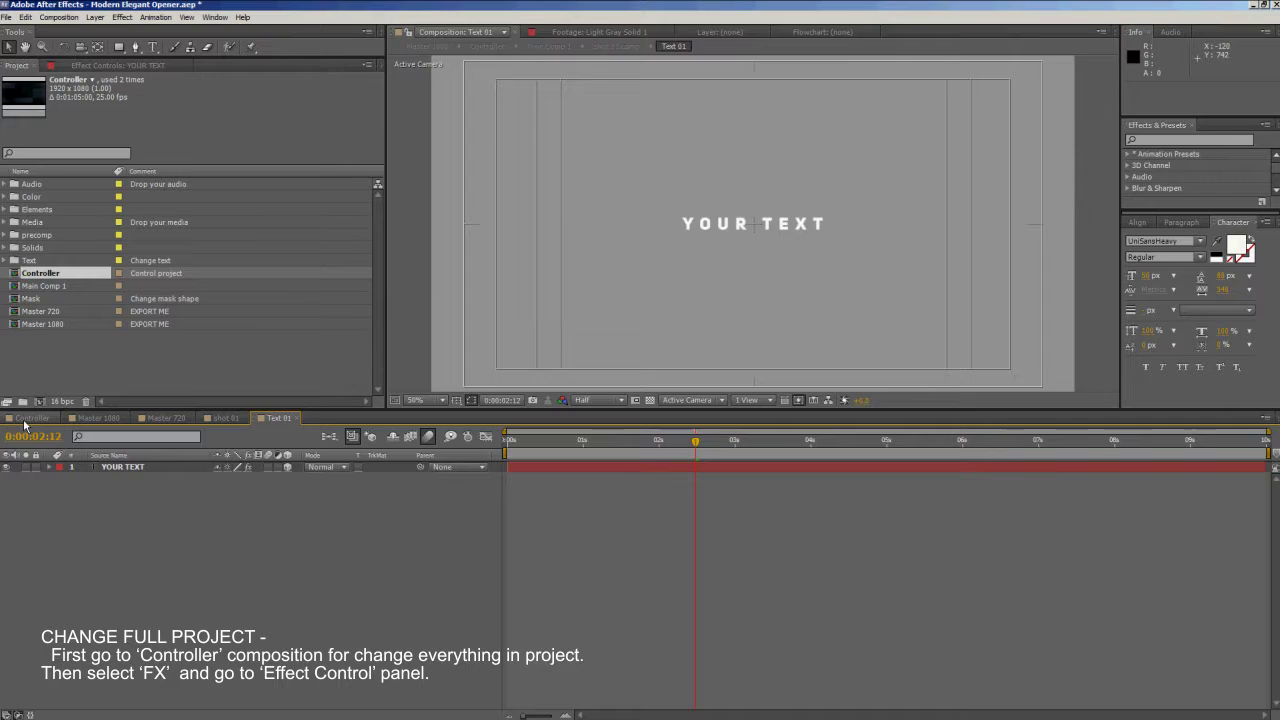
left_click(27, 419)
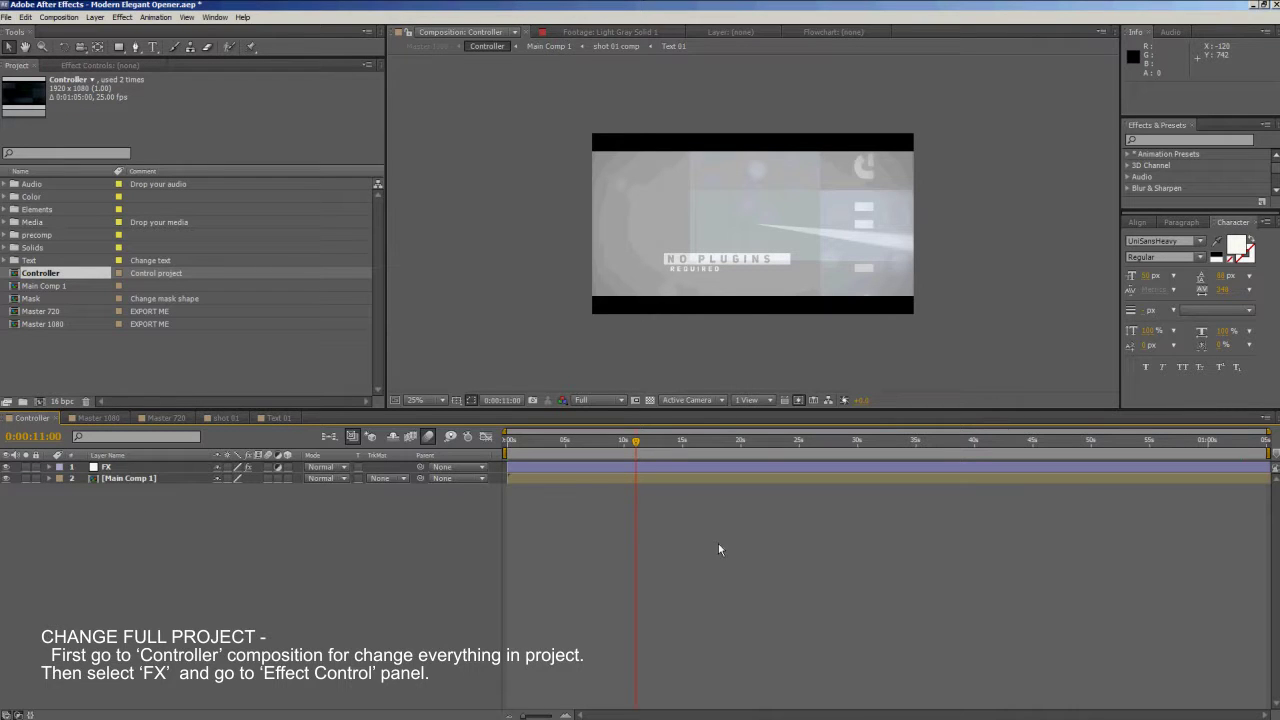
left_click(570, 467)
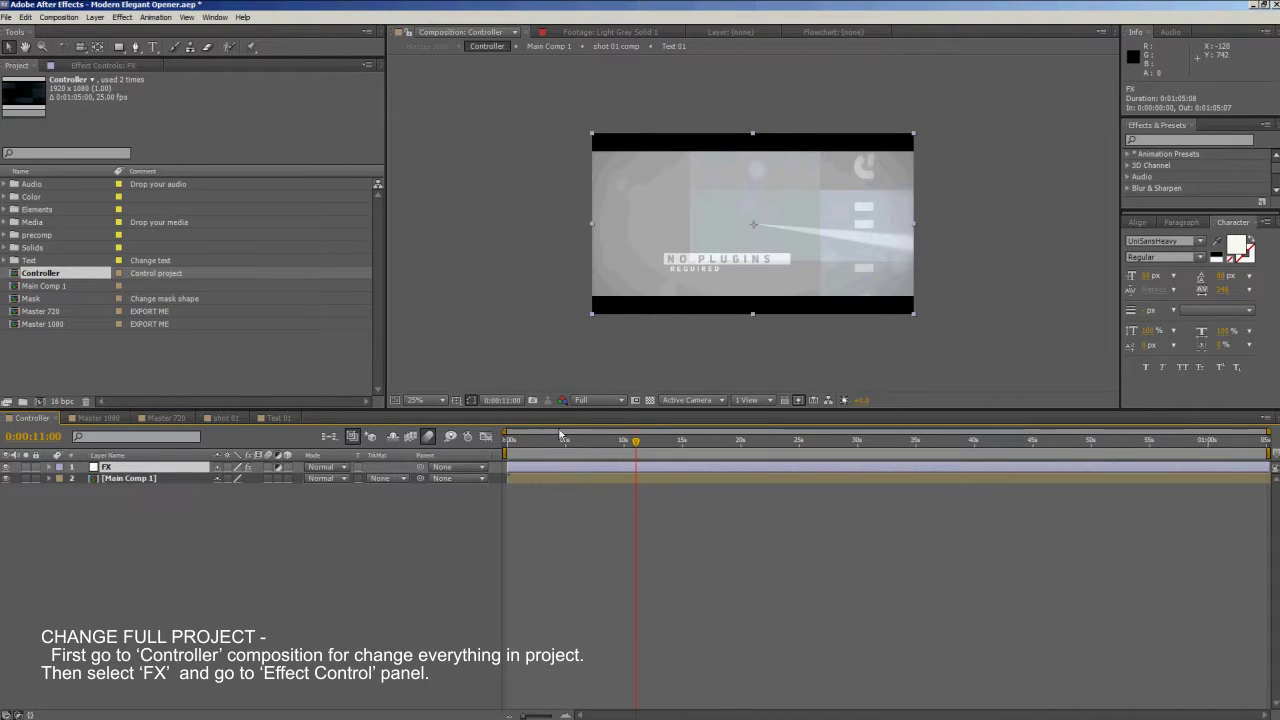
left_click(91, 67)
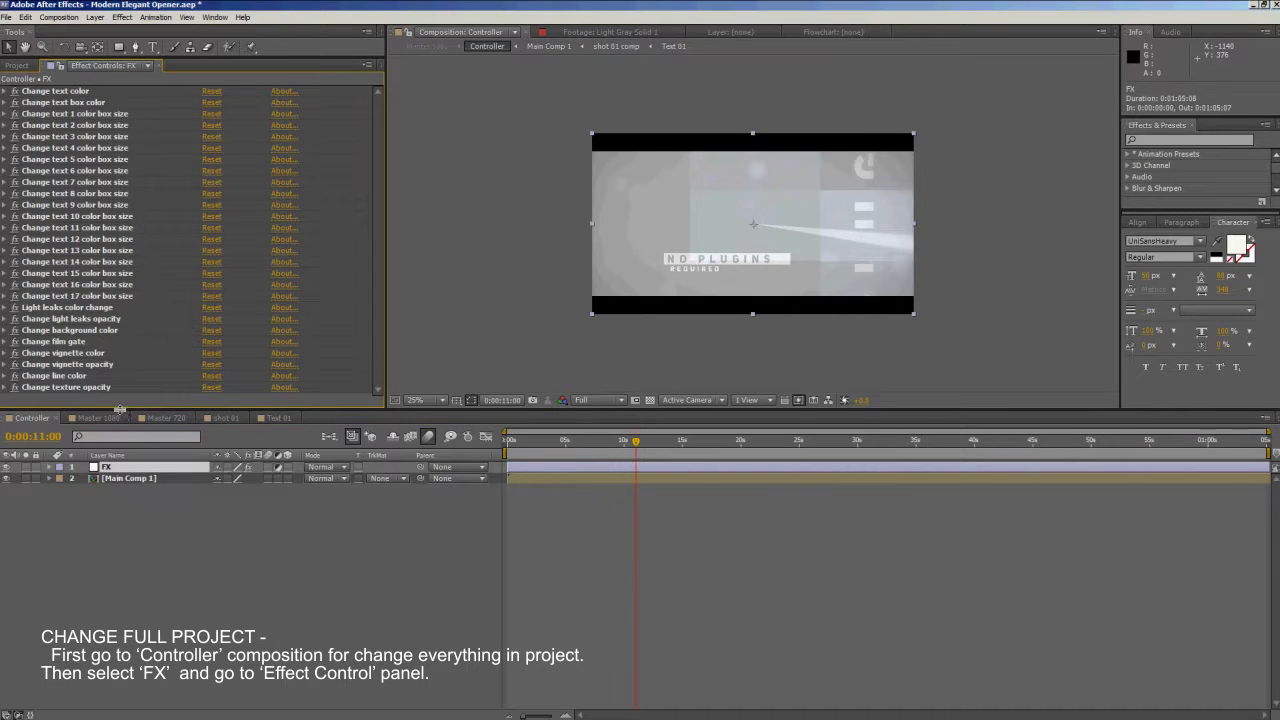
- Enlarge the composition preview and move to a frame showing the dog and title
left_click(120, 418)
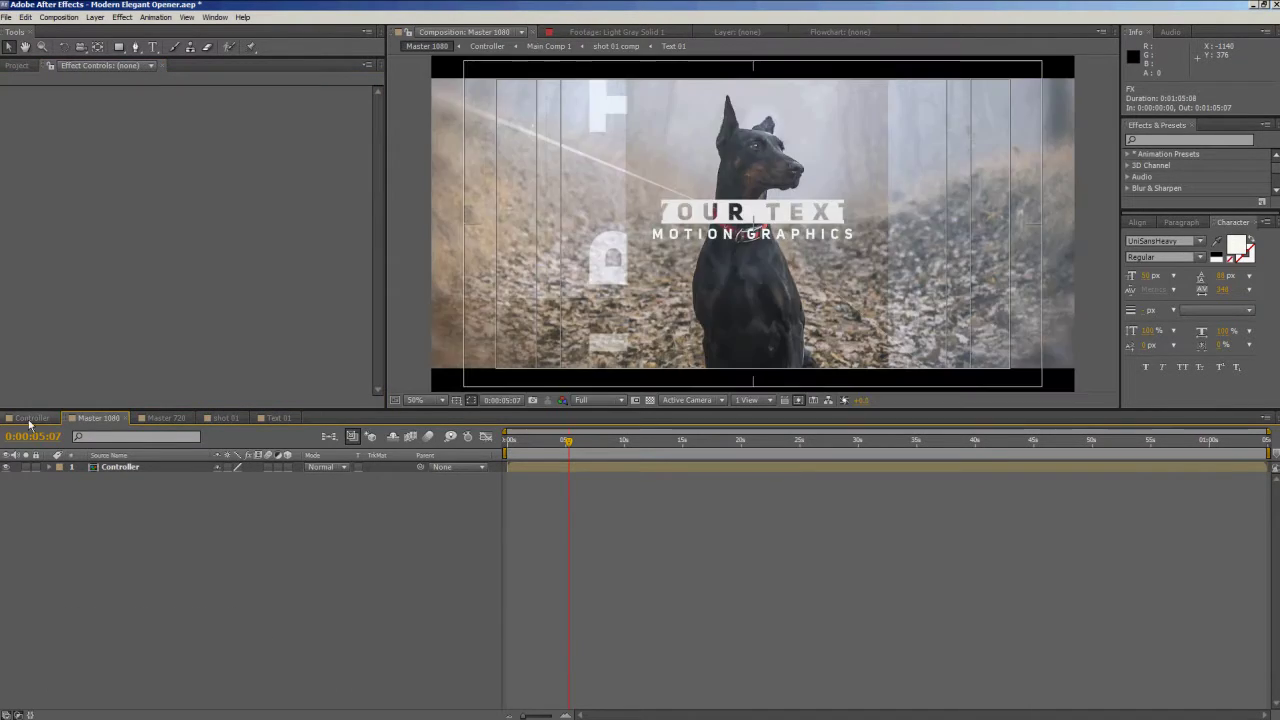
left_click(25, 421)
left_click_drag(125, 410, 116, 426)
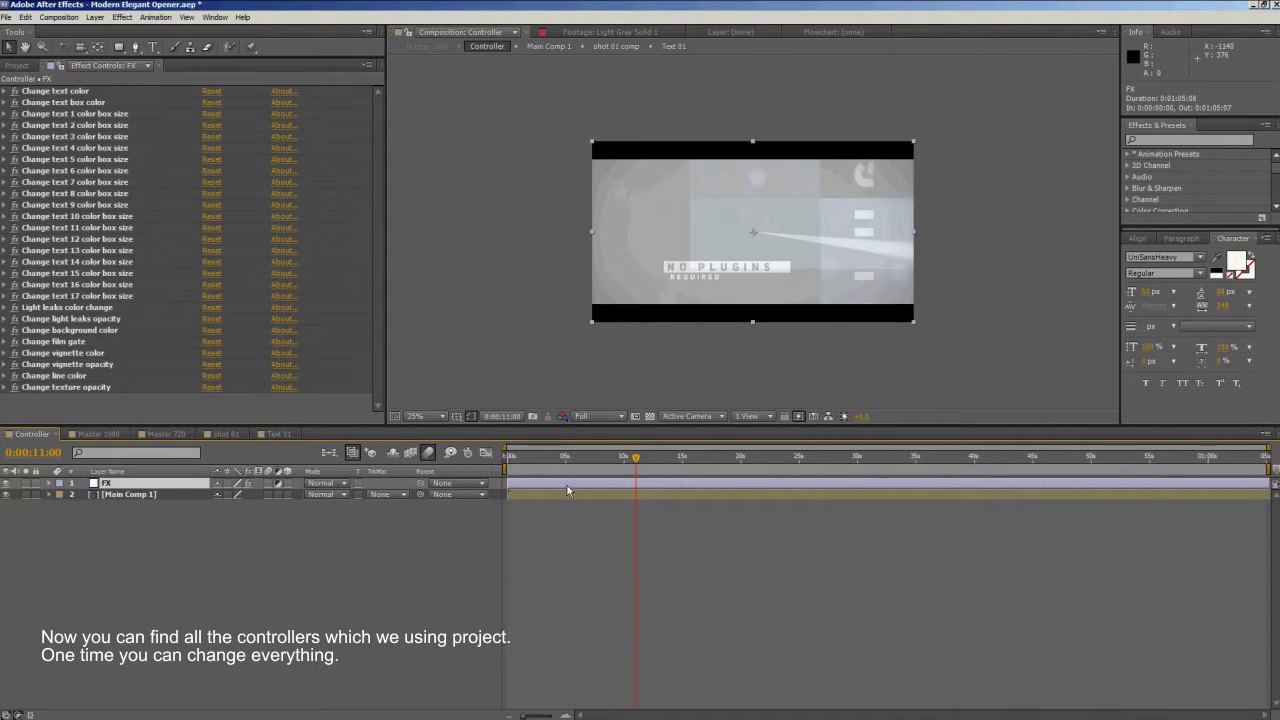
left_click_drag(520, 460, 566, 467)
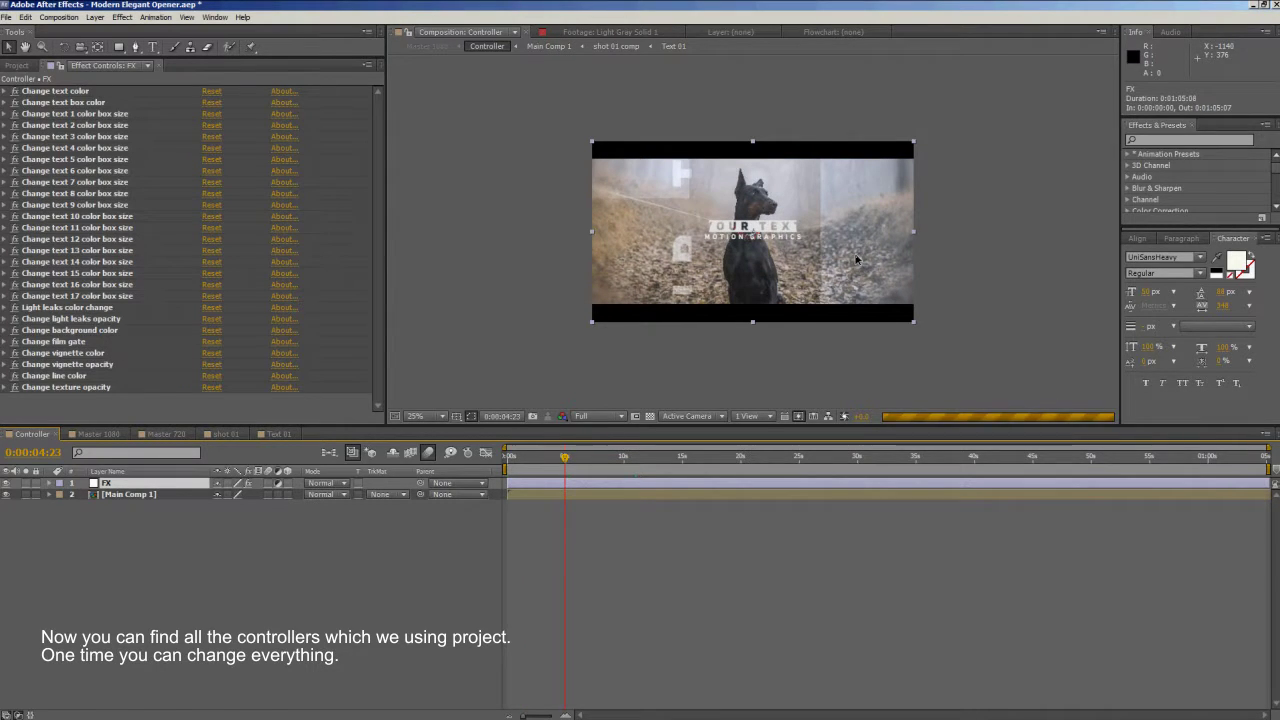
scroll(855, 257, "up", 1)
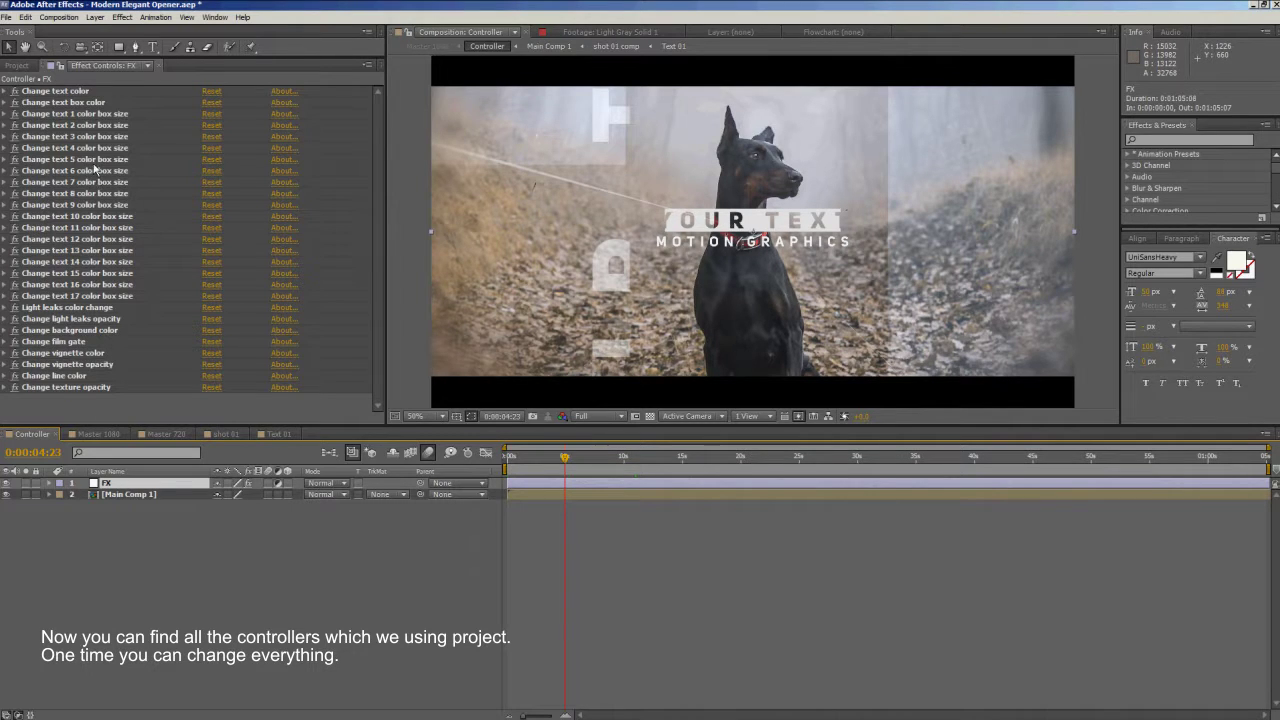
- Try red and then green for the title text colour, then cancel to keep white
left_click(69, 95)
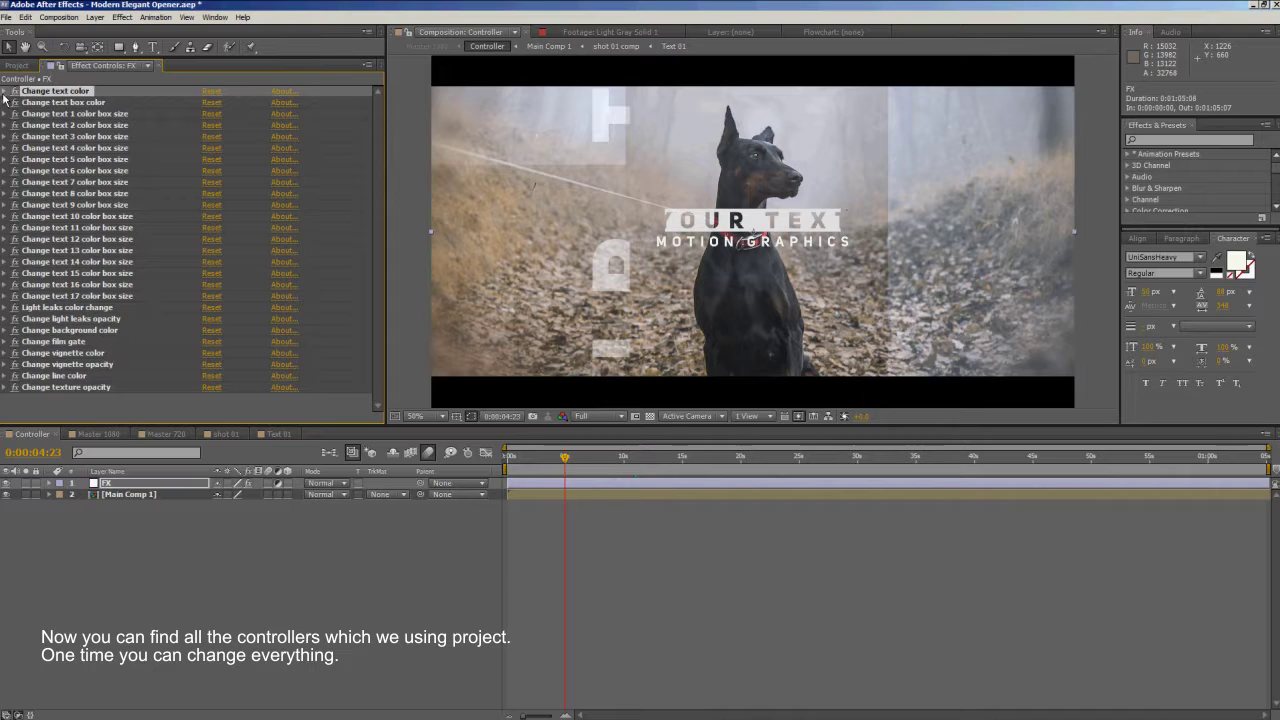
left_click(4, 91)
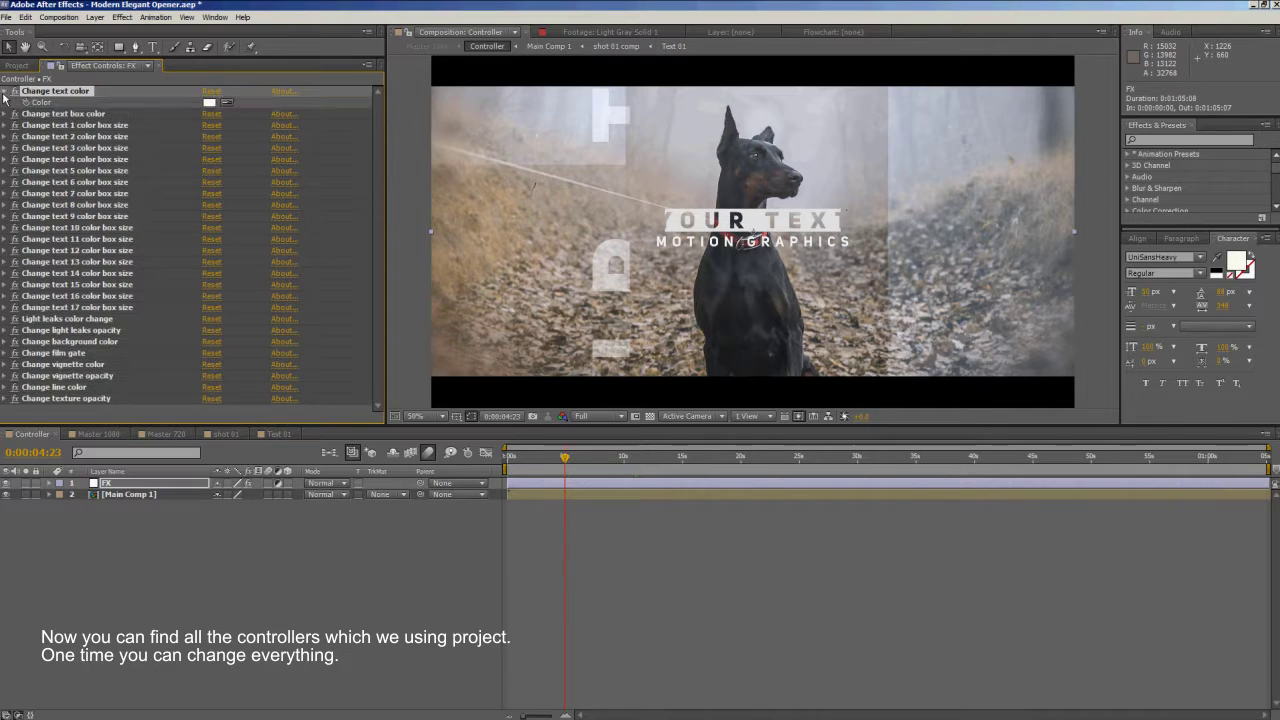
left_click(209, 103)
left_click(1079, 525)
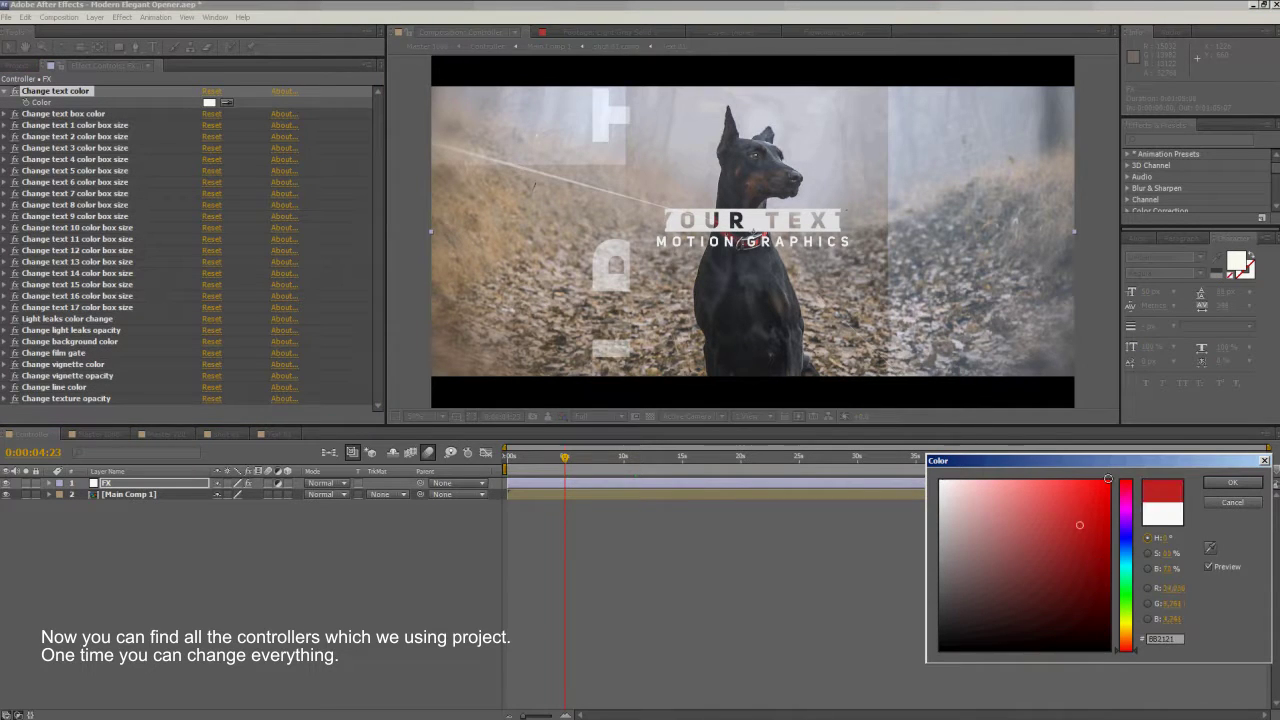
left_click(1108, 479)
left_click_drag(1130, 496, 1127, 649)
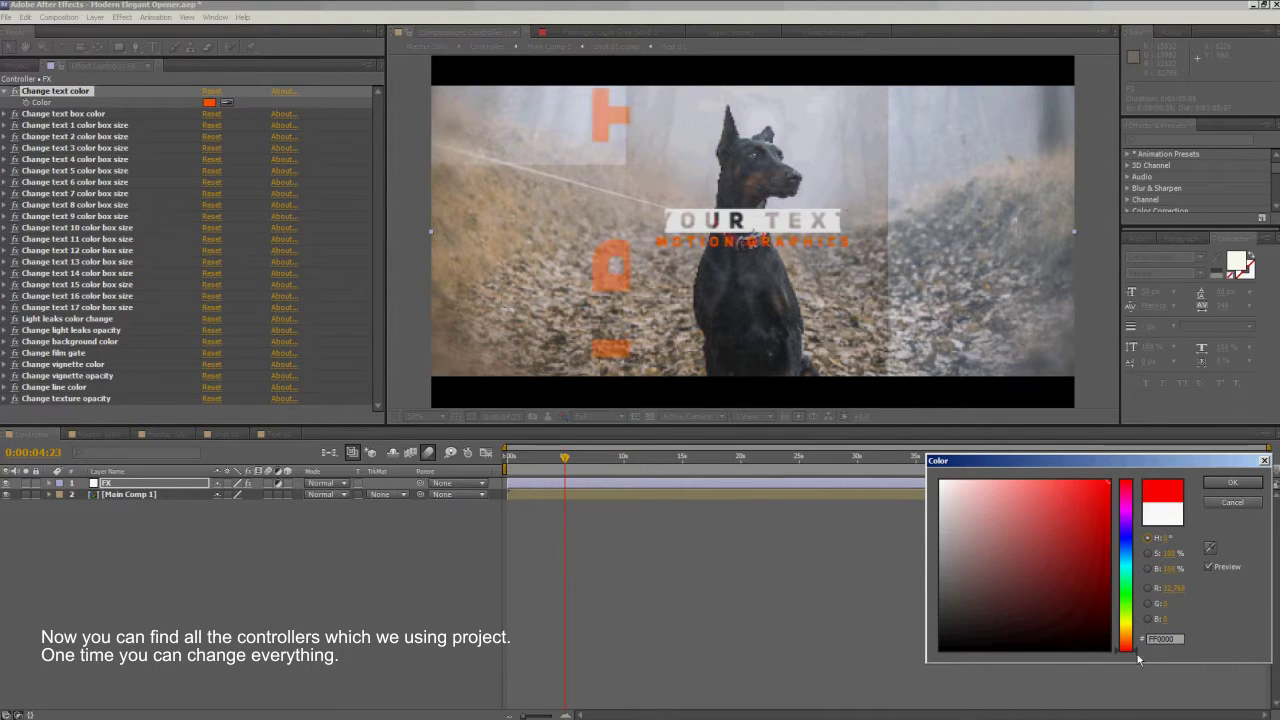
left_click(1254, 503)
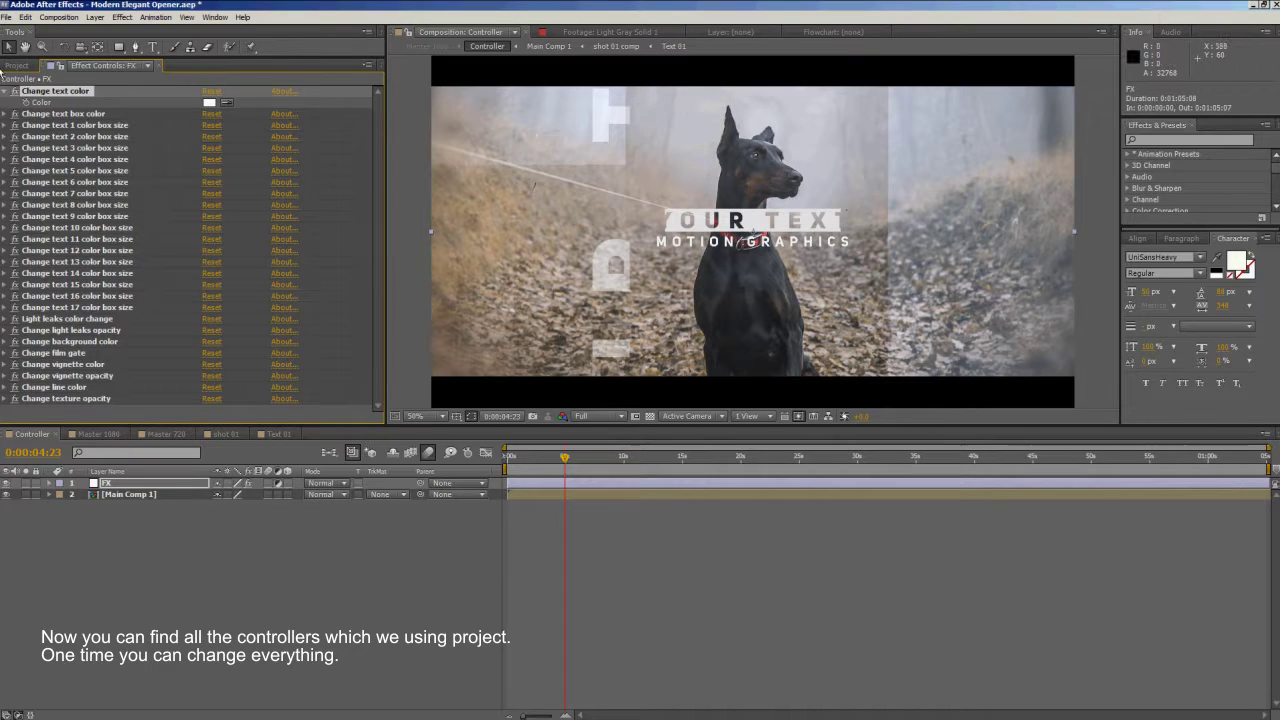
- Try pure red for the text box colour, then cancel to keep it white
left_click(46, 116)
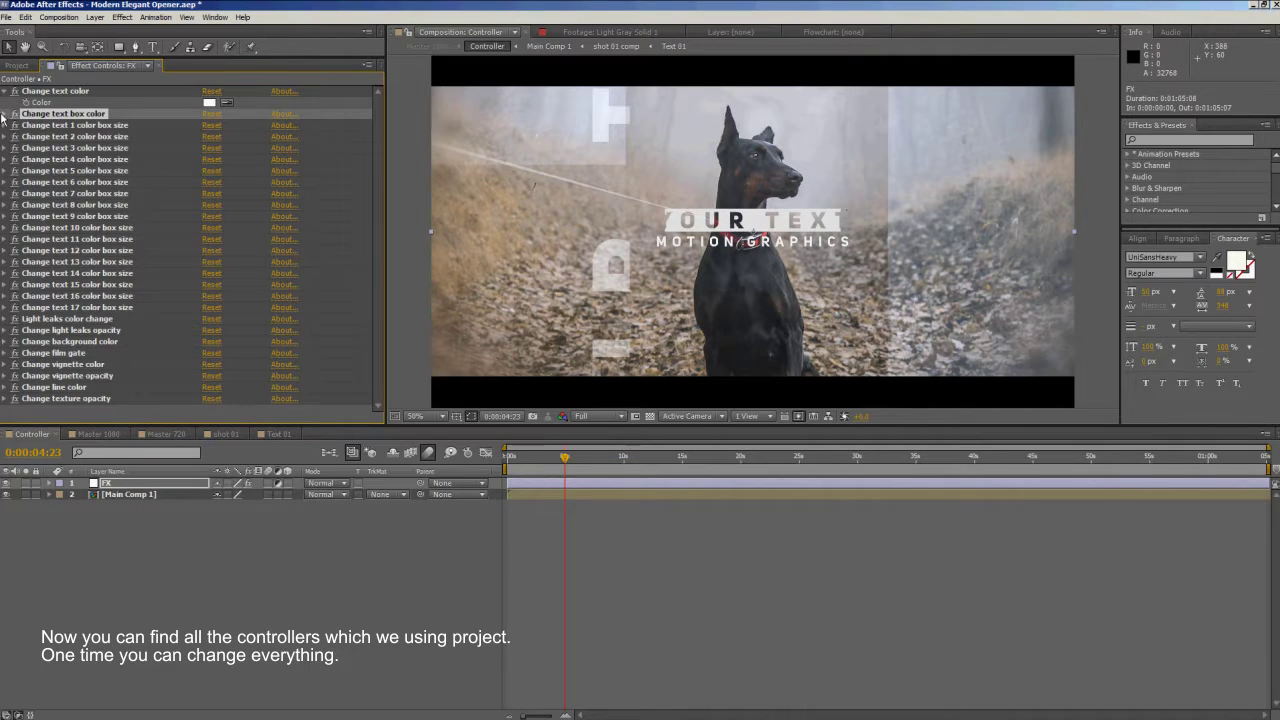
left_click(4, 116)
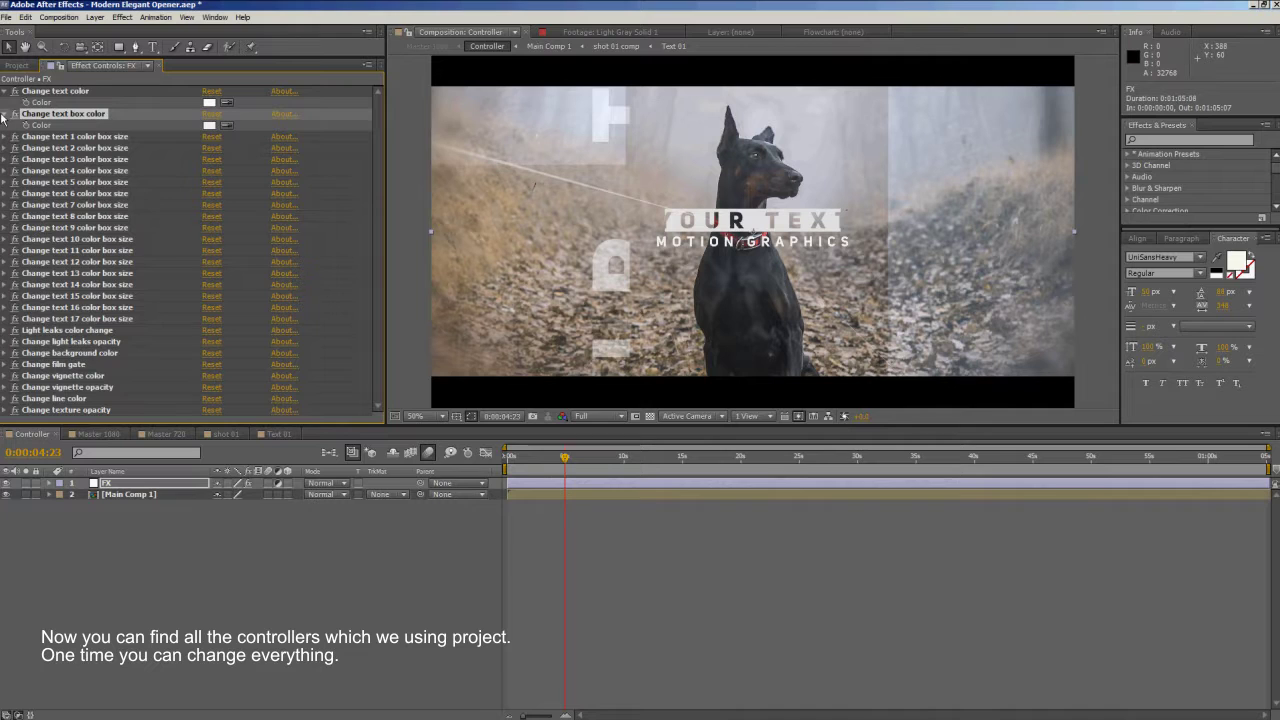
left_click(208, 125)
mouse_move(1064, 516)
left_mouse_down()
mouse_move(1110, 480)
mouse_move(1141, 662)
left_mouse_up()
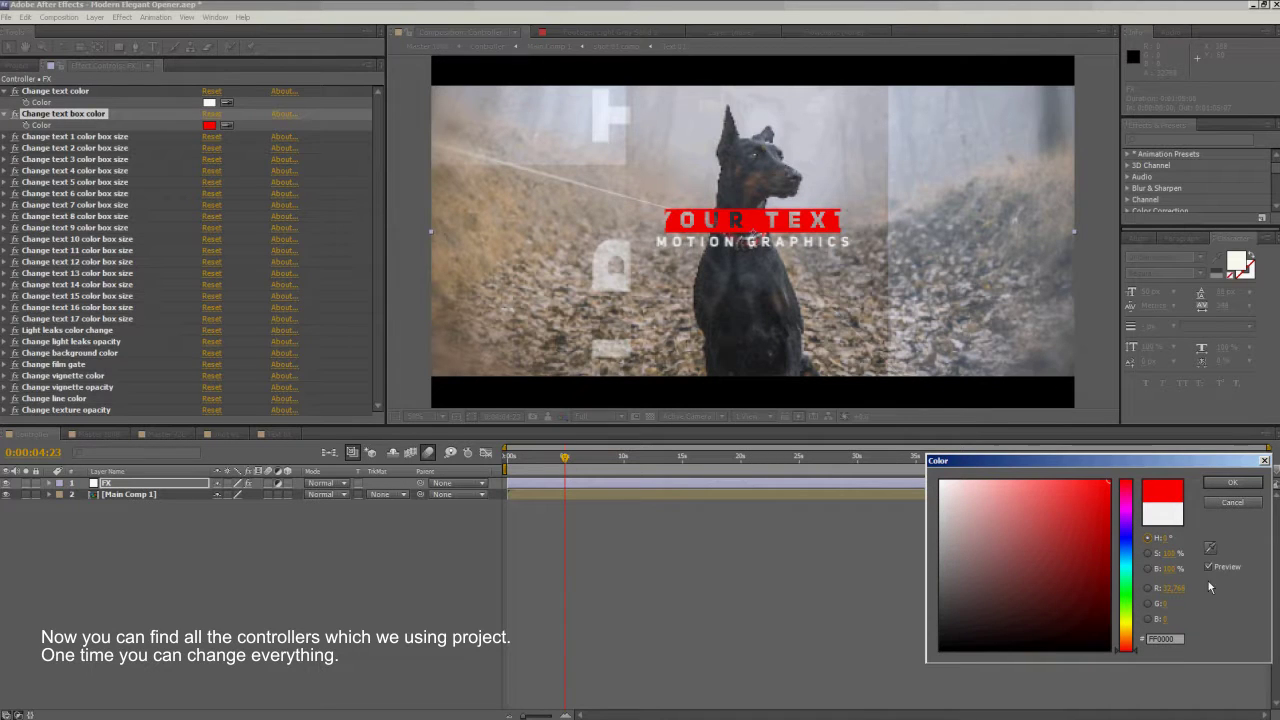
left_click(1240, 504)
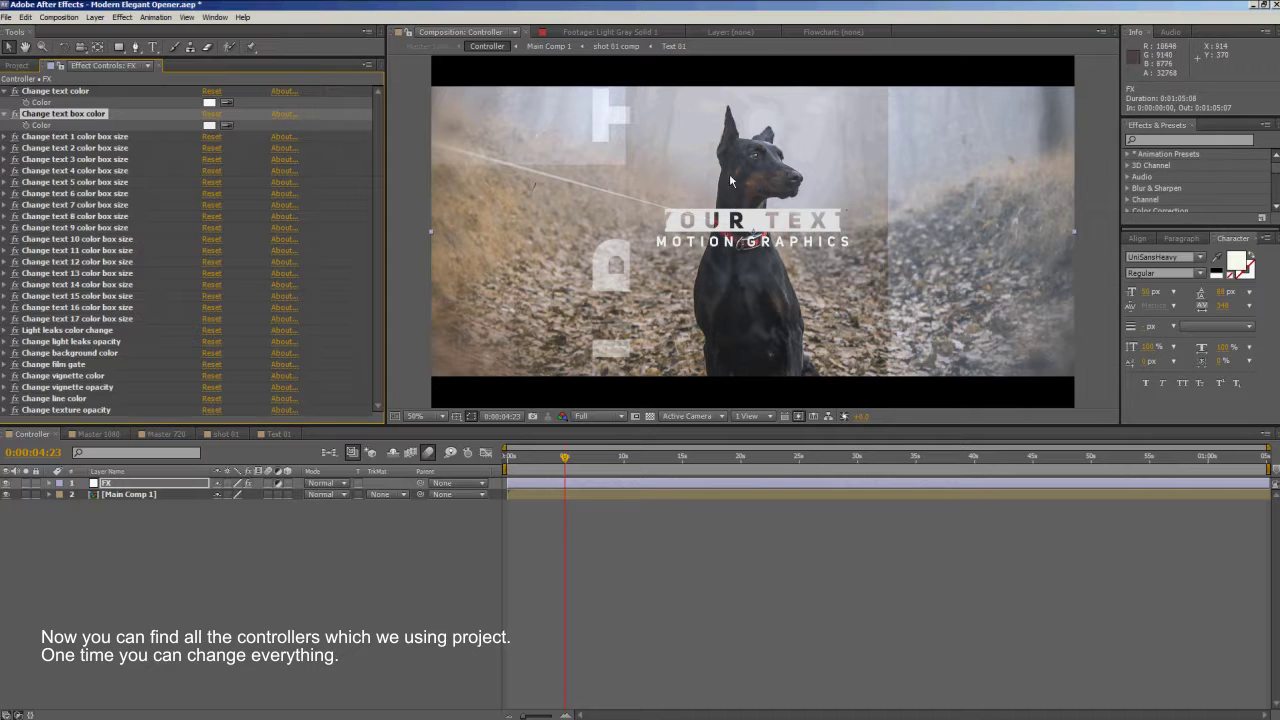
left_click(48, 138)
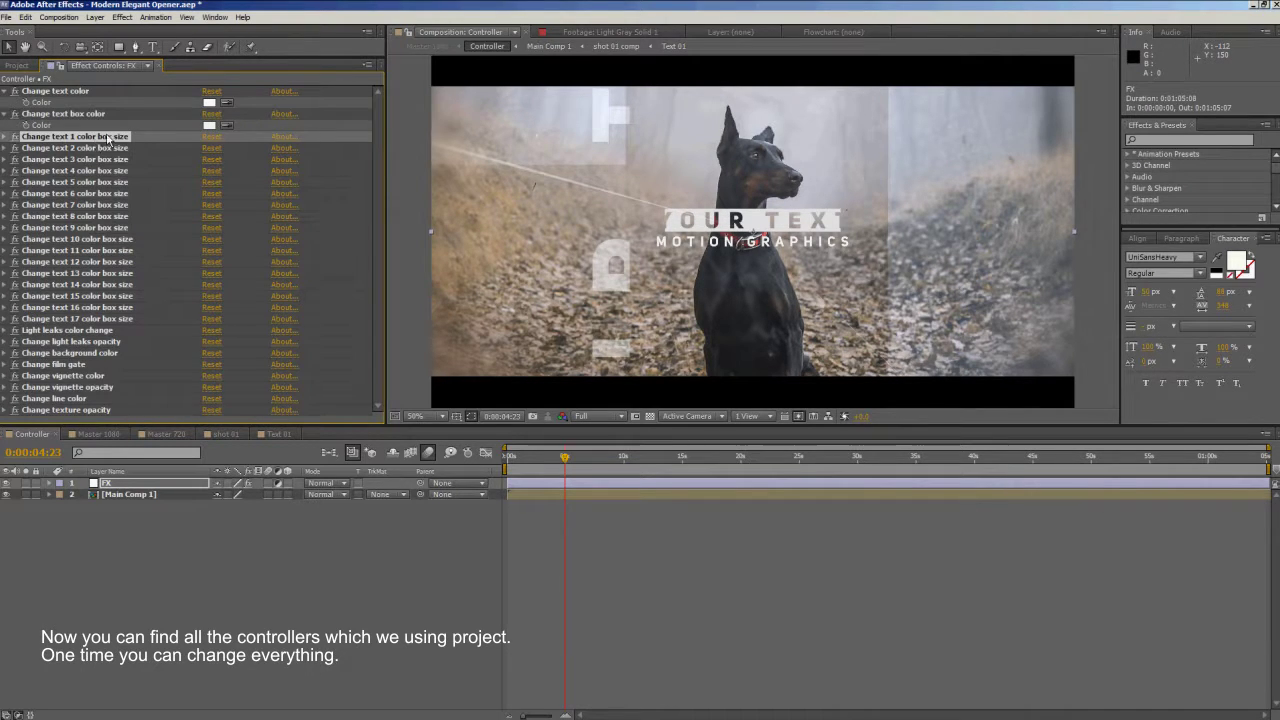
- Scrub the 'Change text 1 color box size' slider to about 26 and deselect the FX layer
left_click(4, 137)
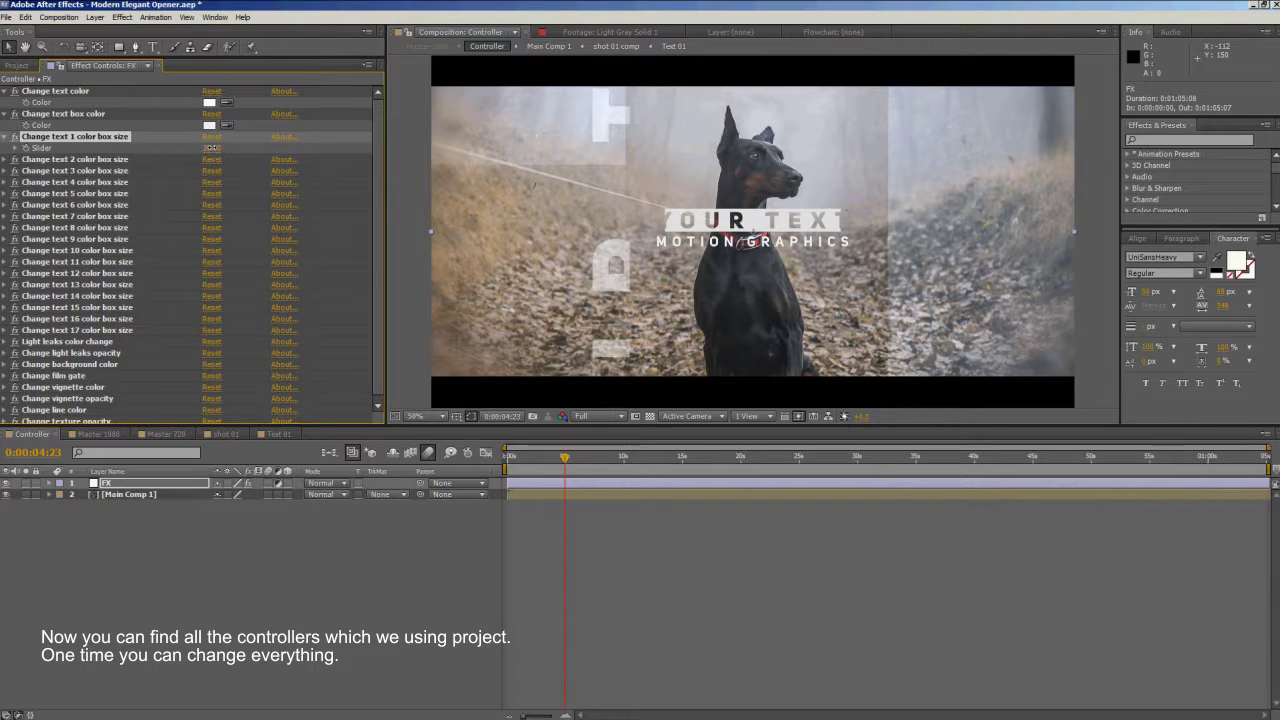
left_click_drag(217, 148, 209, 143)
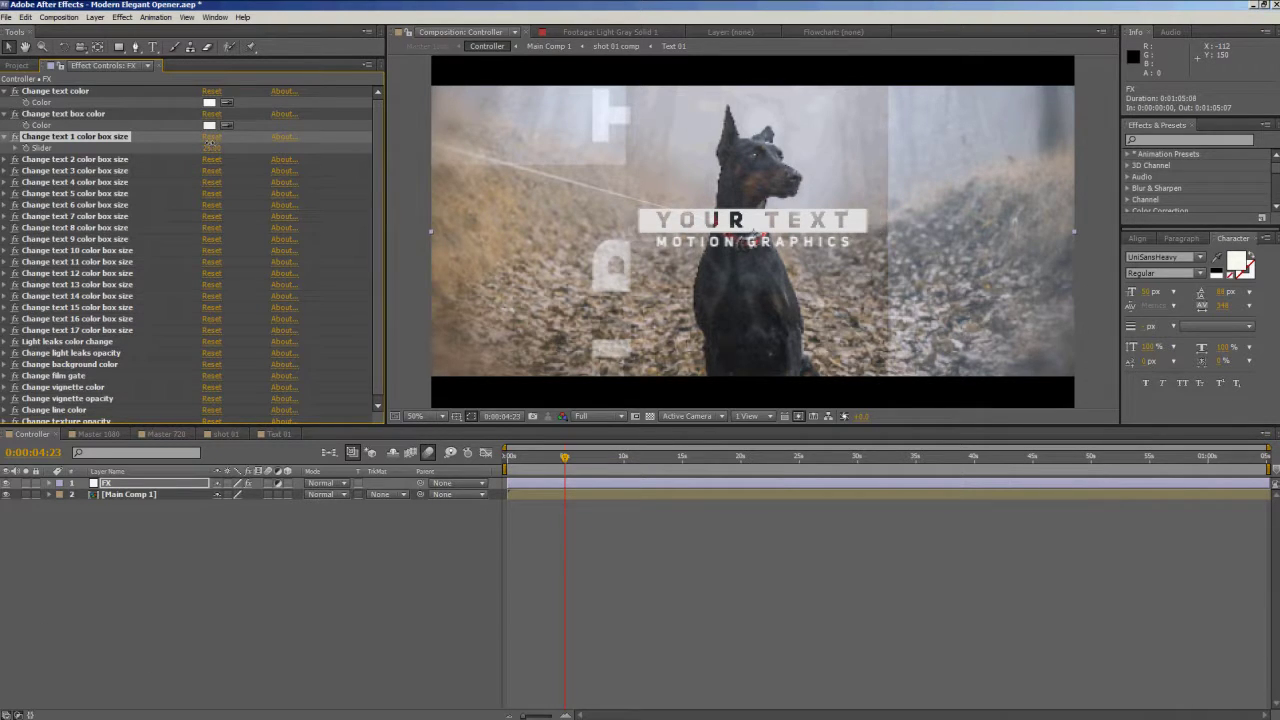
left_click(727, 606)
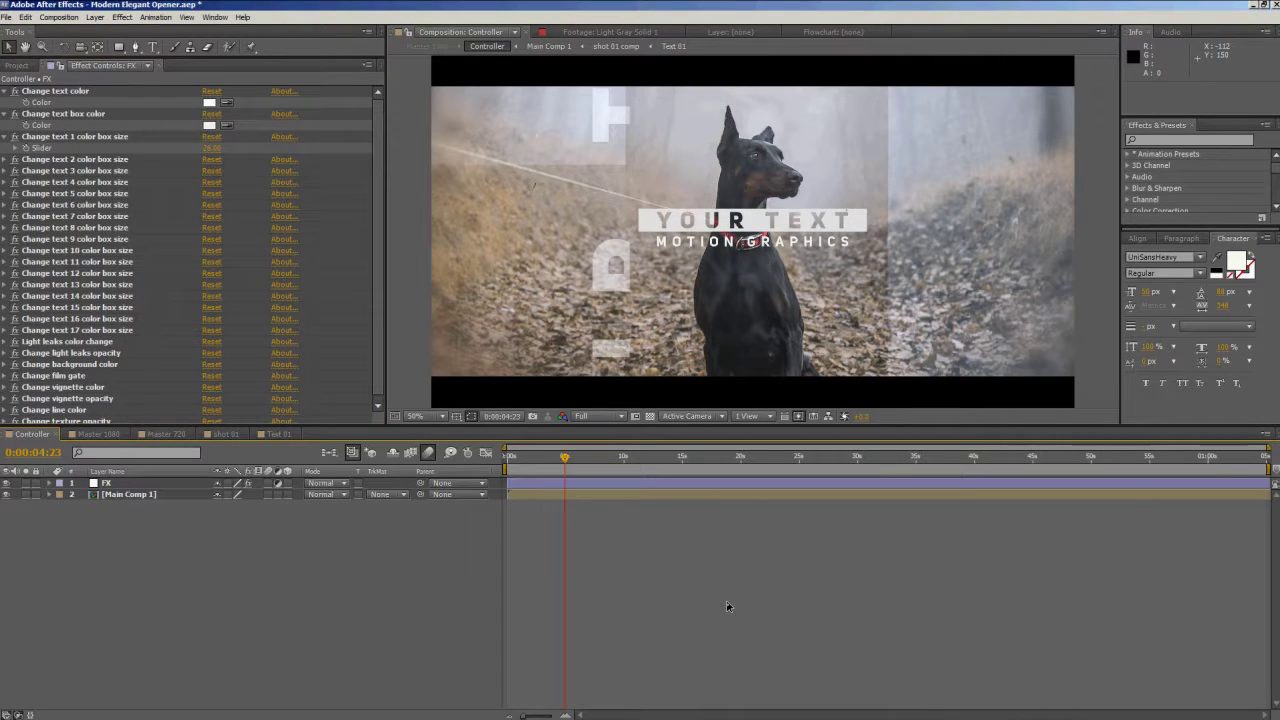
left_click(68, 167)
left_click(78, 222)
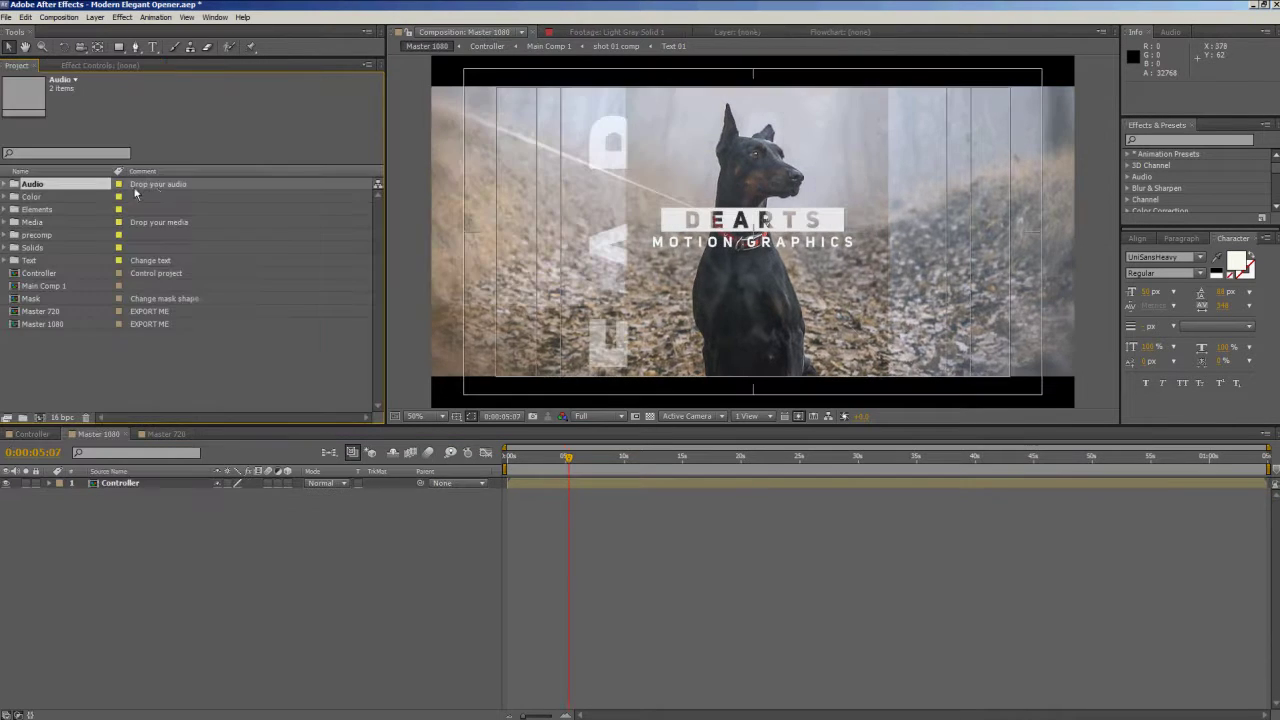
- Expand the Audio folder and select the audio composition
left_click(156, 186)
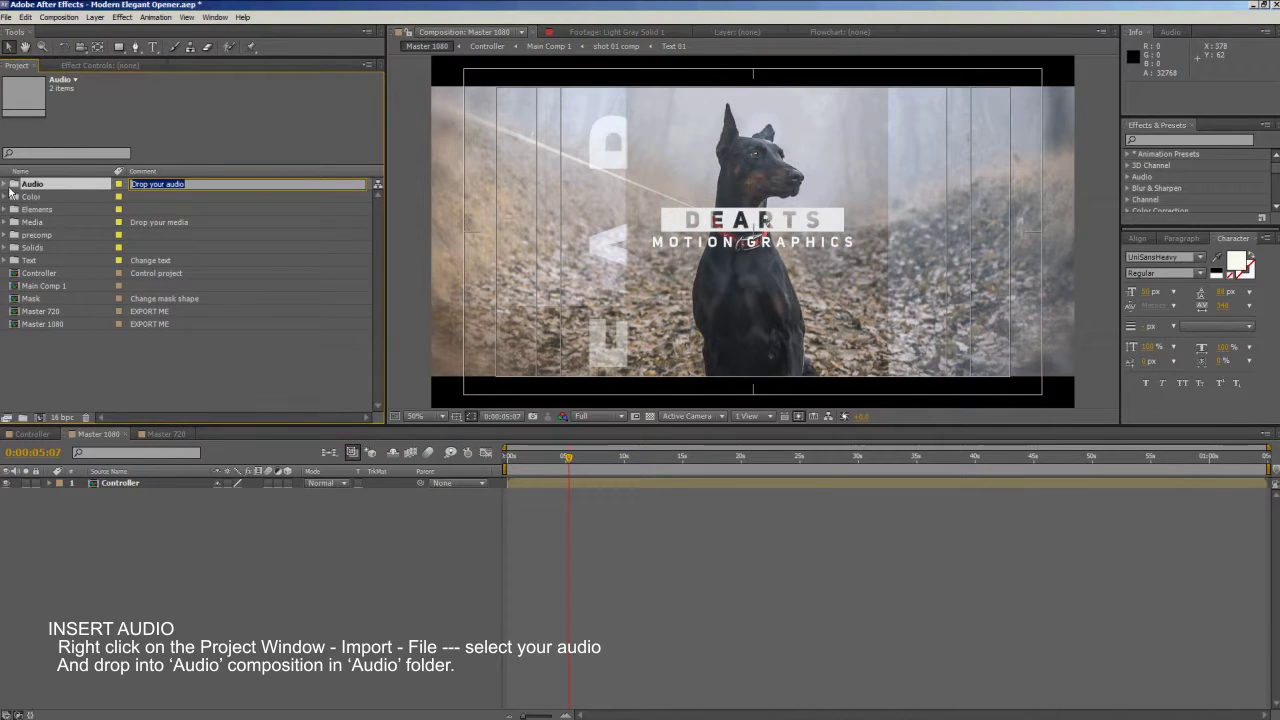
left_click(5, 184)
left_click(45, 197)
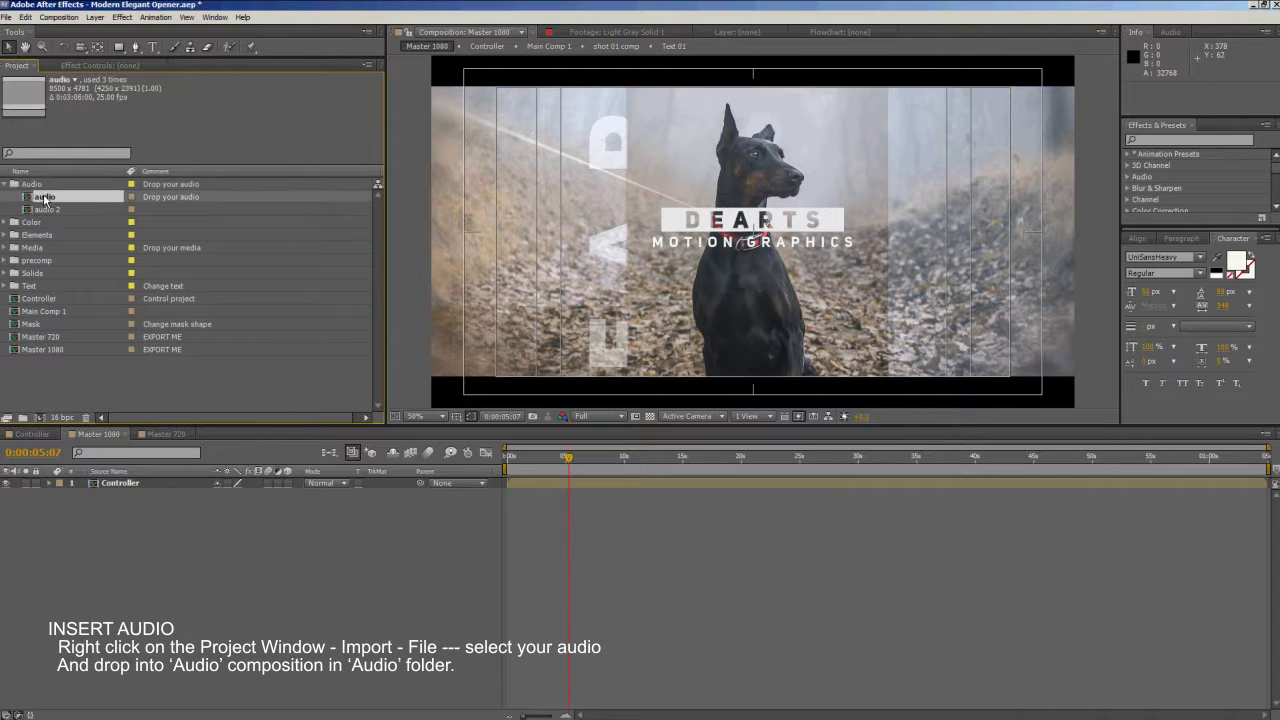
left_click(161, 197)
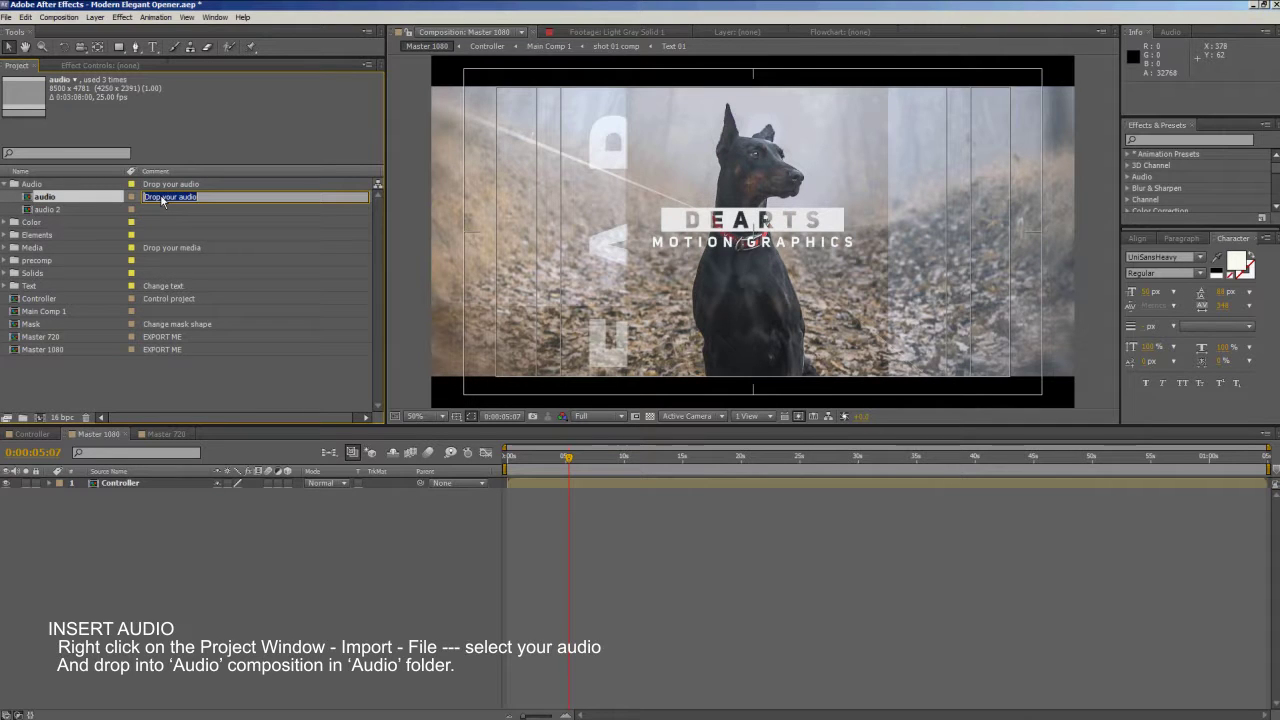
- Import preview.mp3 and place it as a layer in the audio composition
right_click(122, 394)
mouse_move(190, 431)
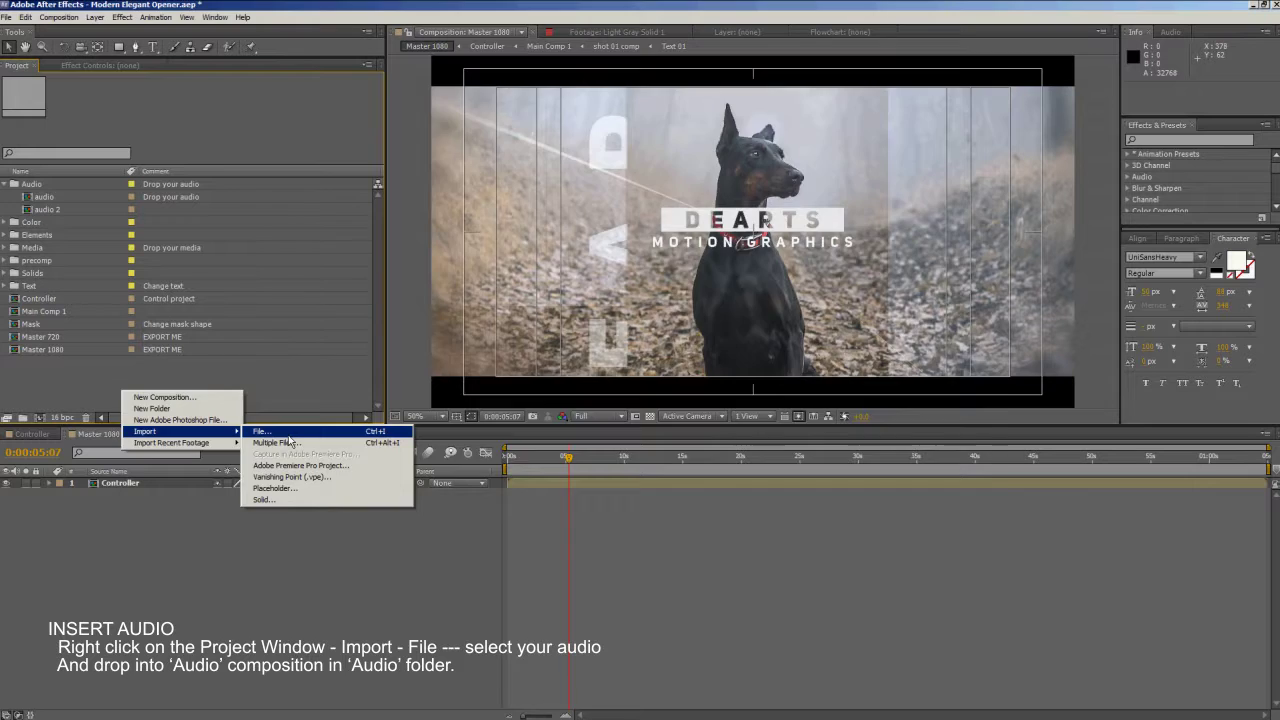
left_click(287, 432)
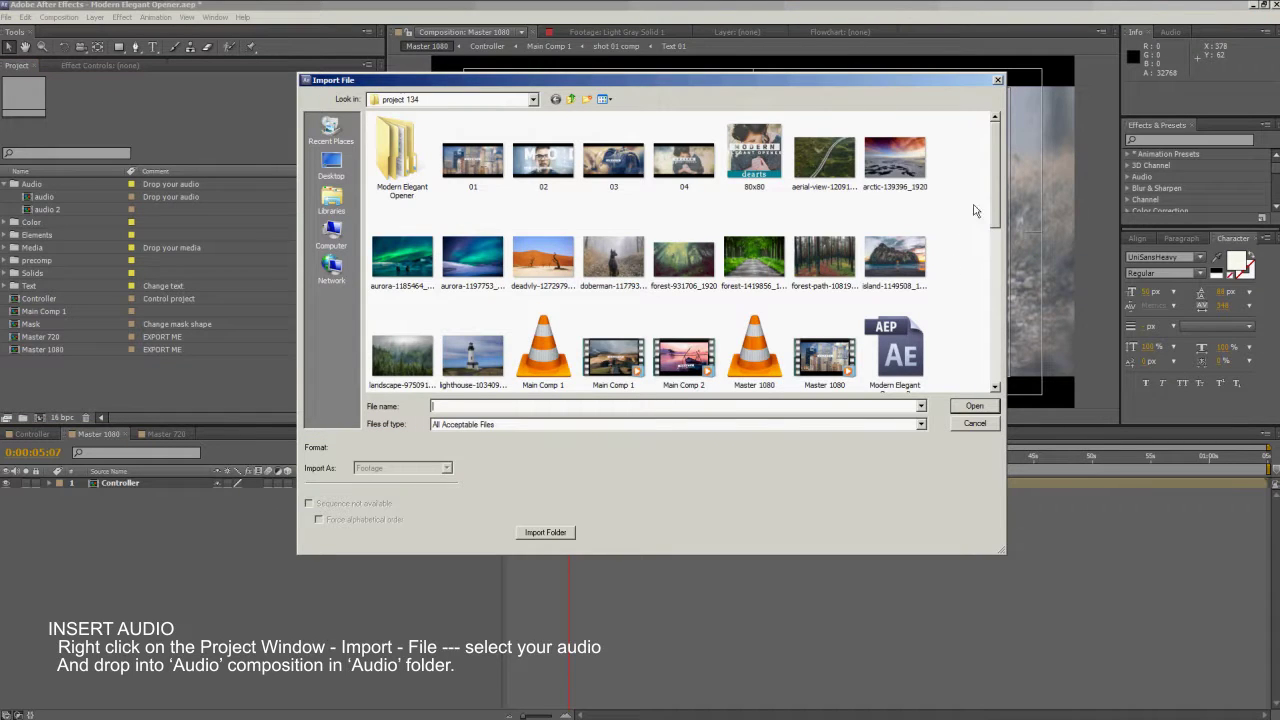
mouse_move(992, 192)
left_mouse_down()
mouse_move(989, 323)
mouse_move(997, 276)
left_mouse_up()
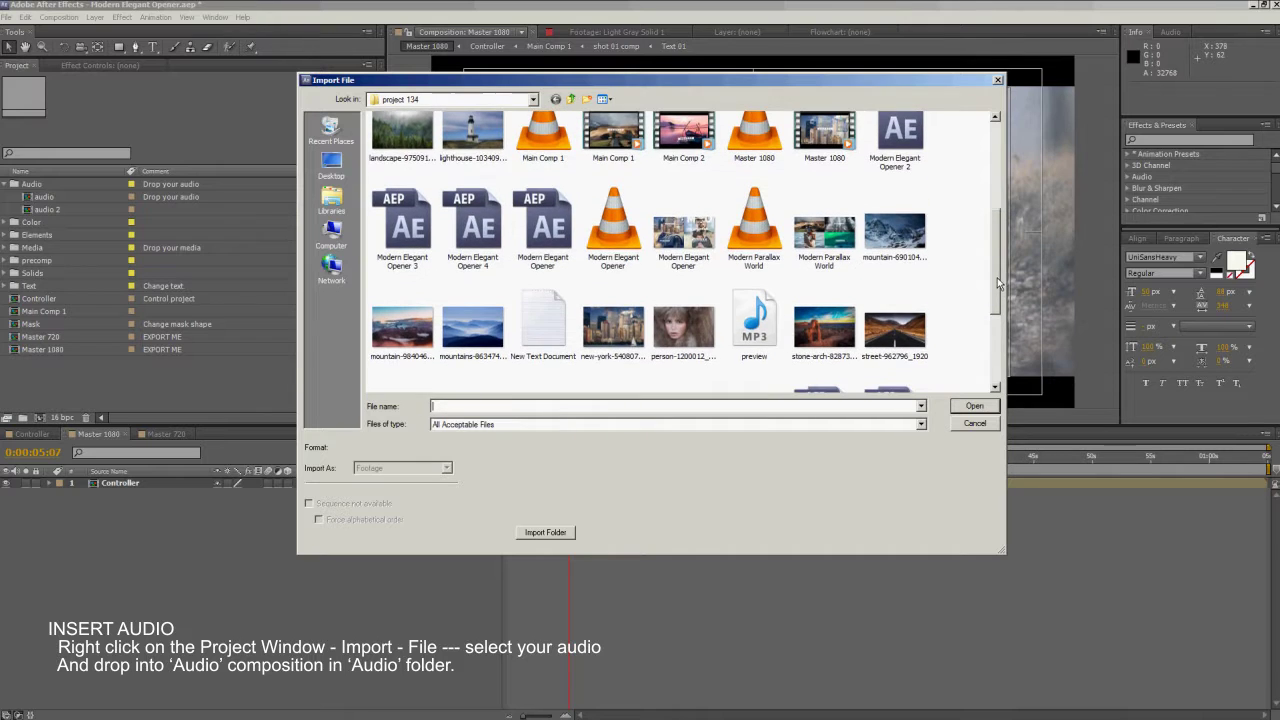
double_click(757, 358)
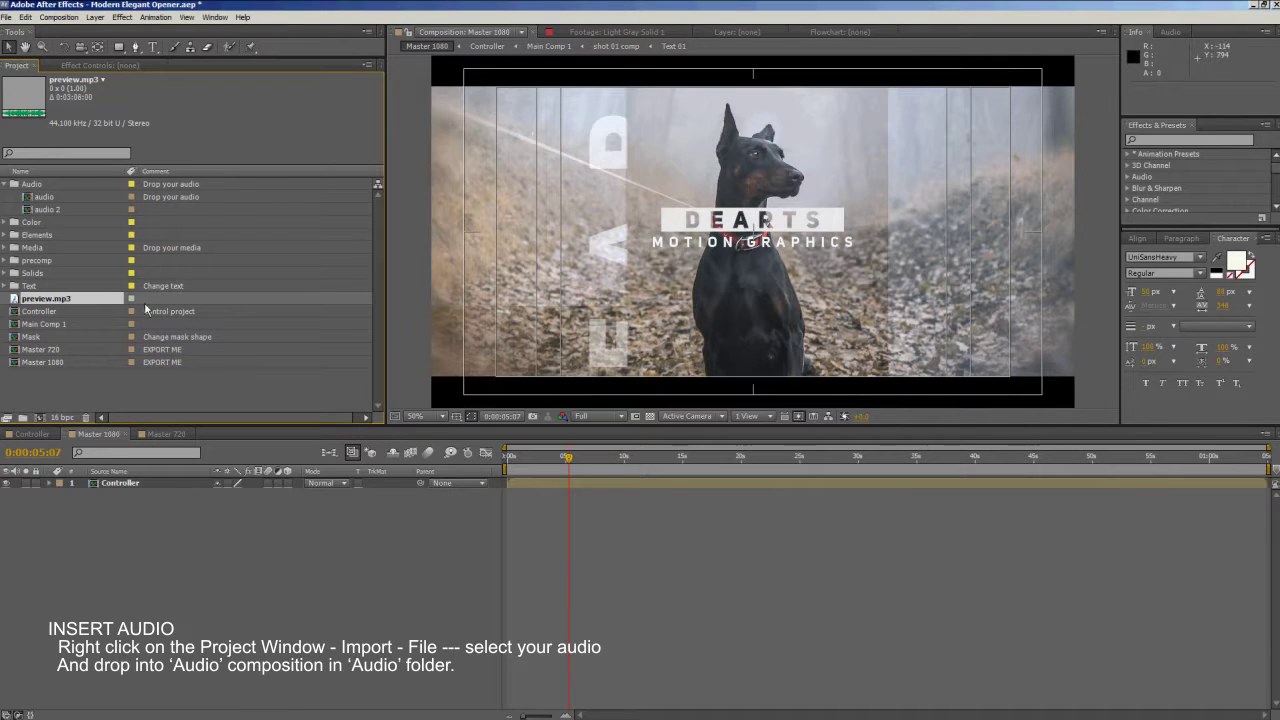
double_click(45, 198)
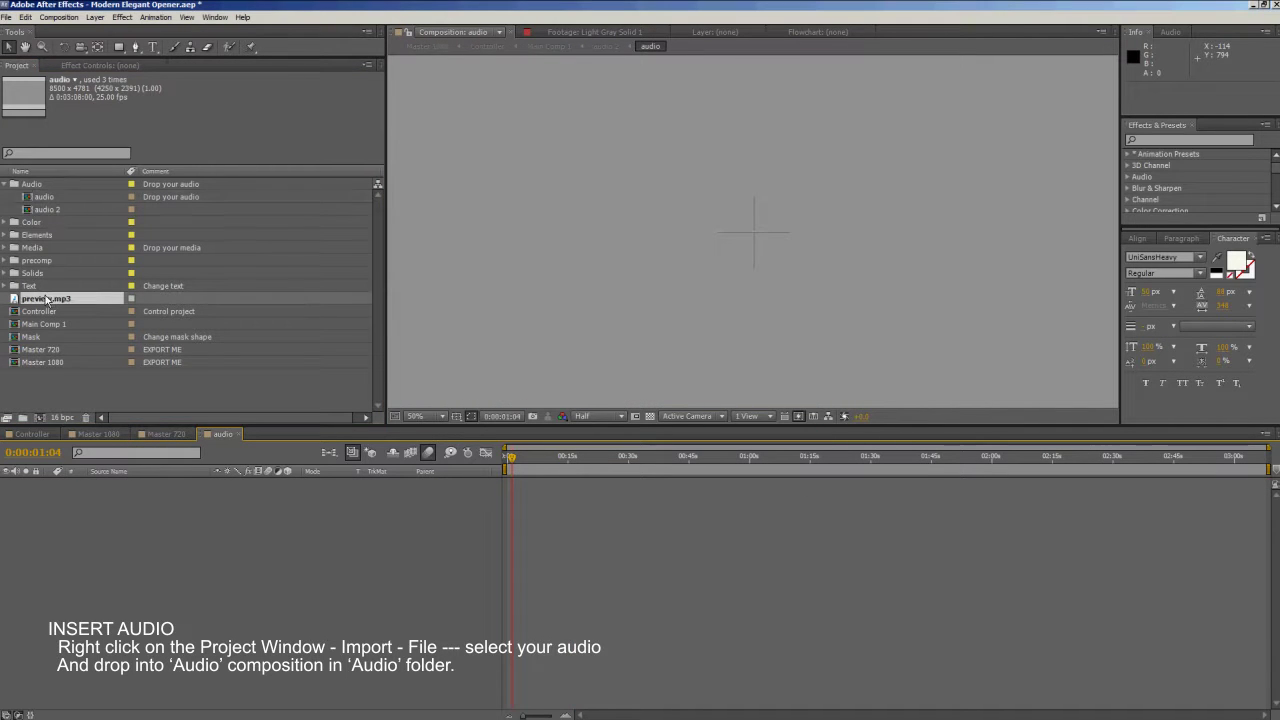
left_click_drag(48, 298, 134, 557)
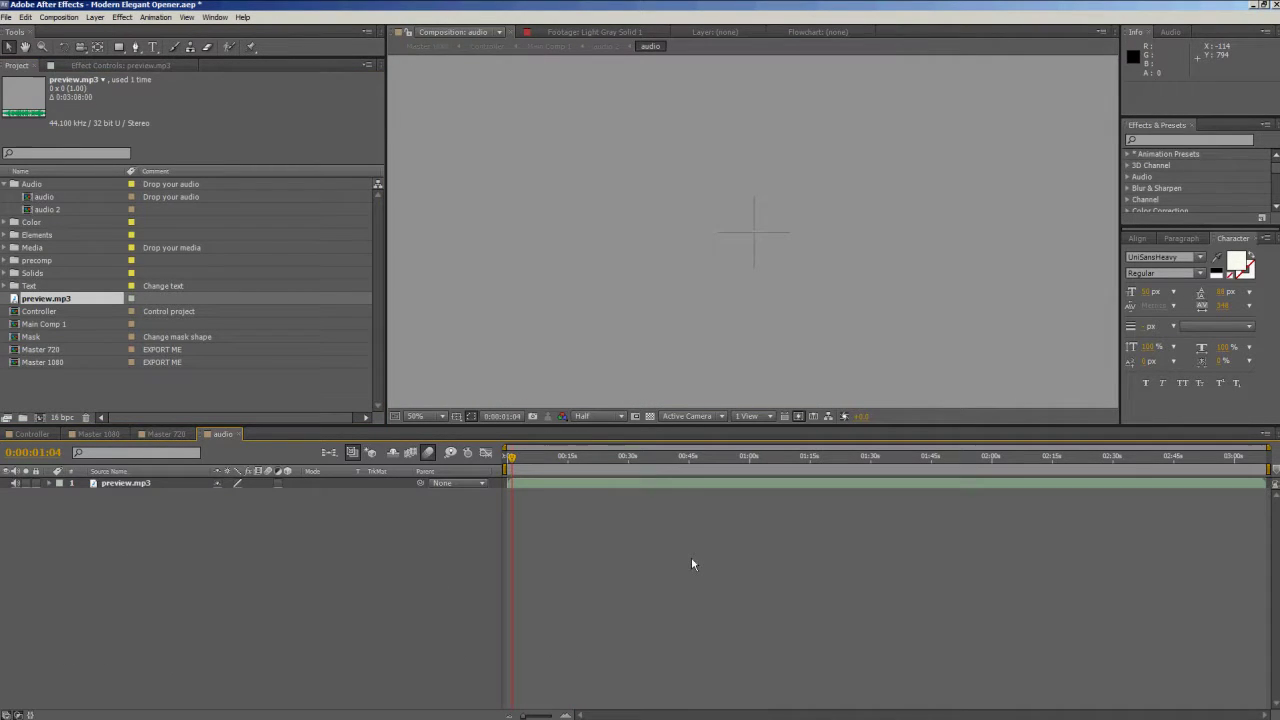
- Add the Master 1080 composition to the render queue with Make Movie
left_click(83, 322)
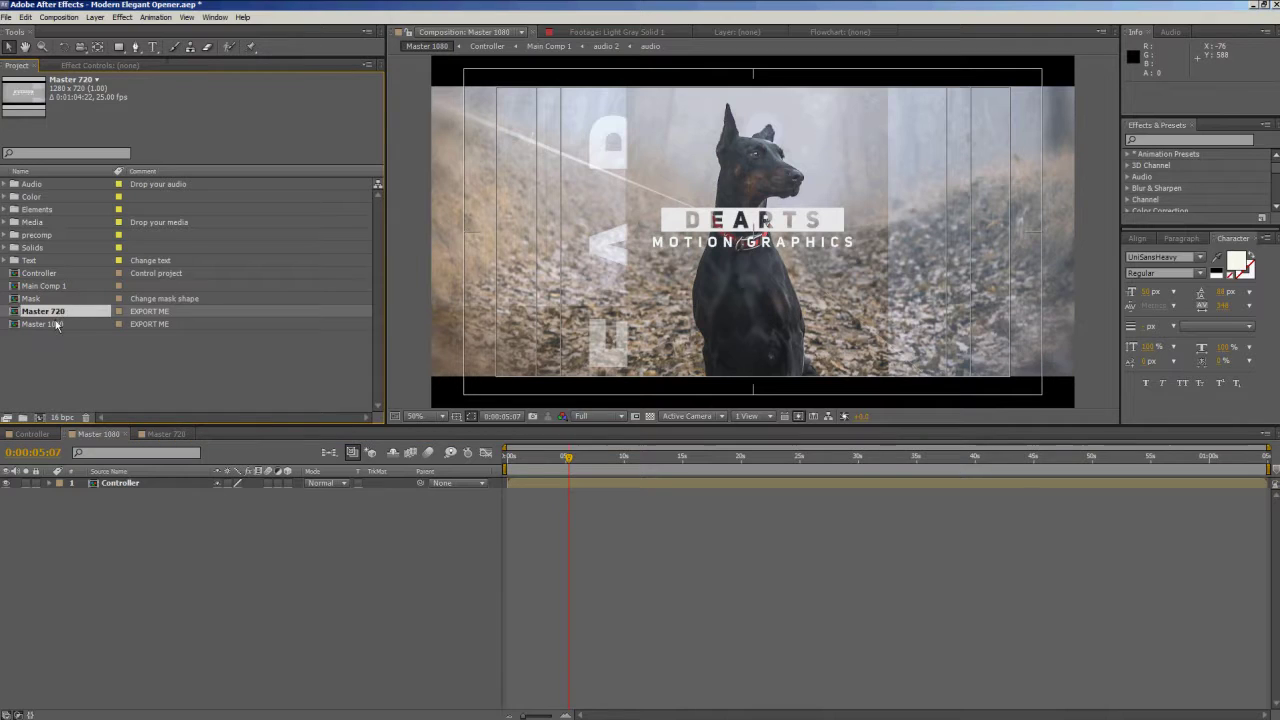
left_click(150, 324)
left_click(164, 434)
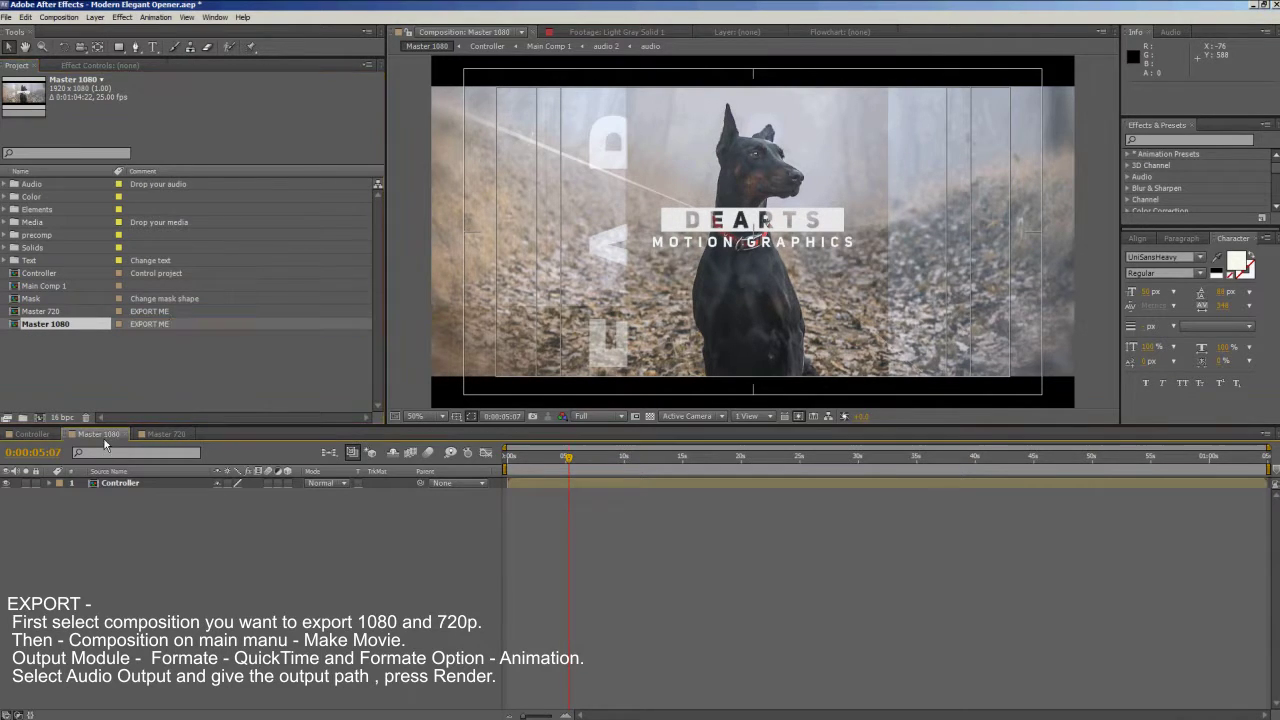
left_click(102, 436)
left_click(58, 17)
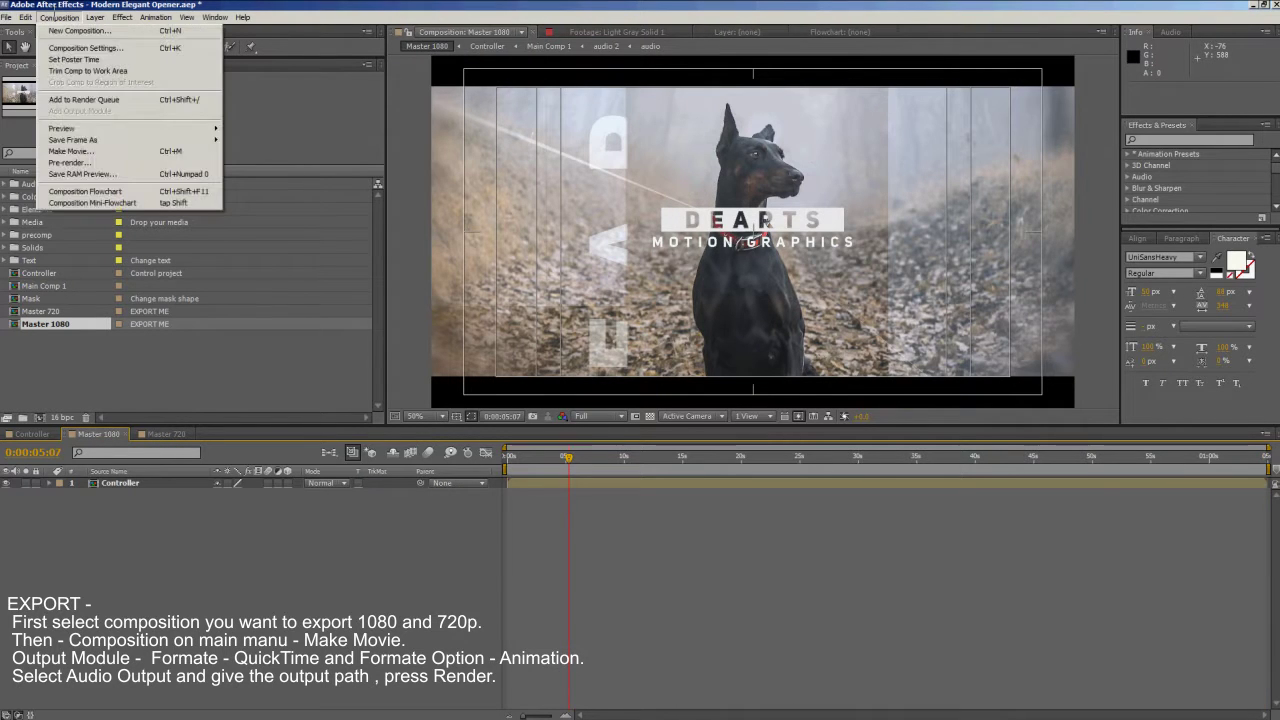
left_click(112, 151)
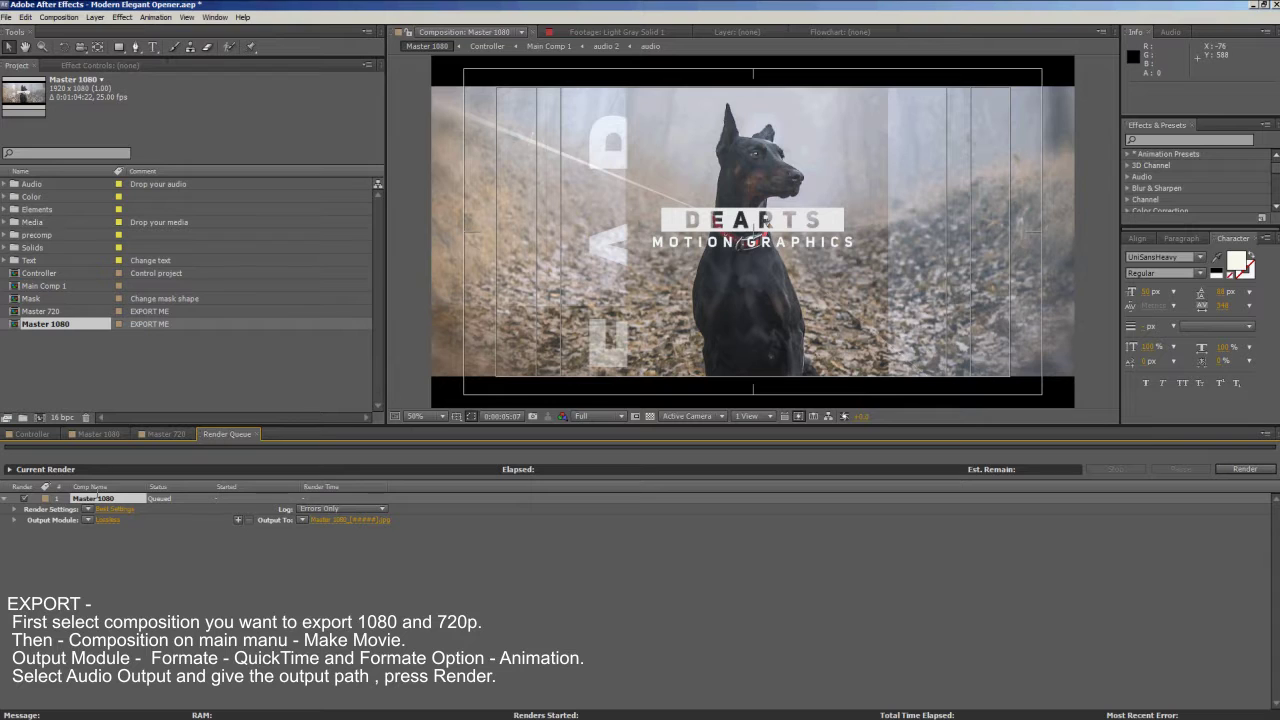
- Set the output format to QuickTime with the Animation video codec
left_click(108, 520)
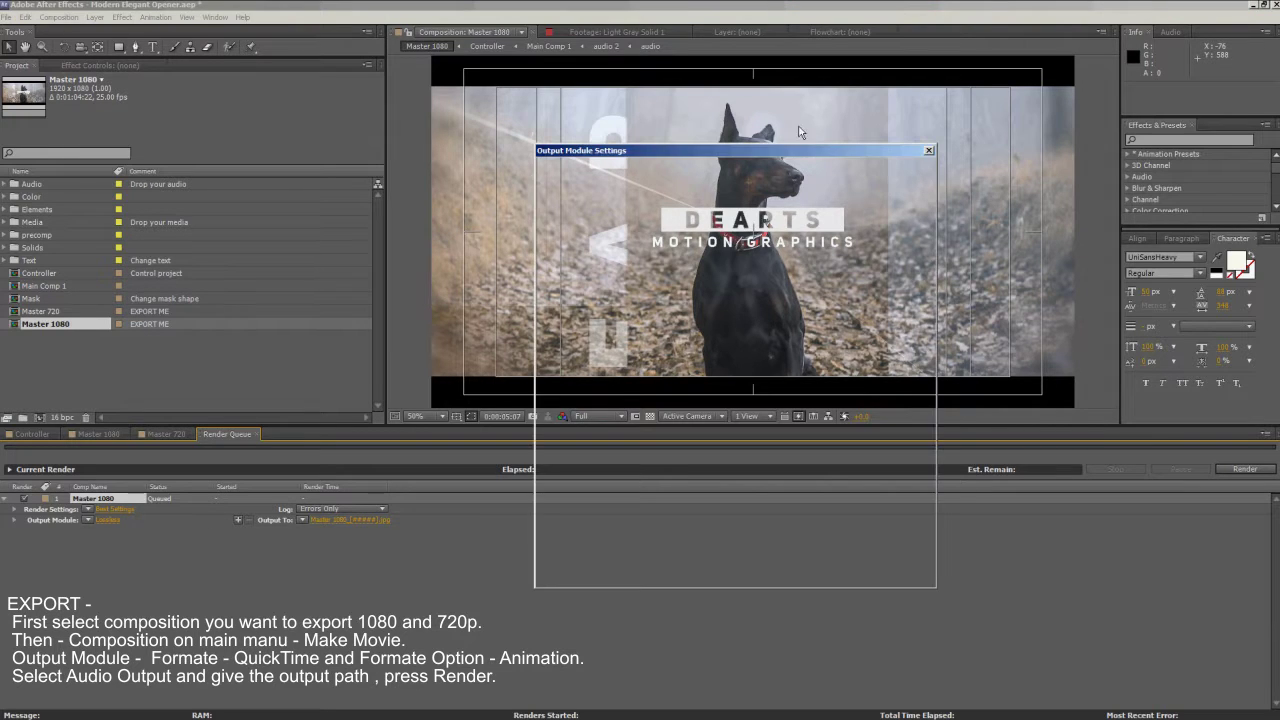
left_click(720, 210)
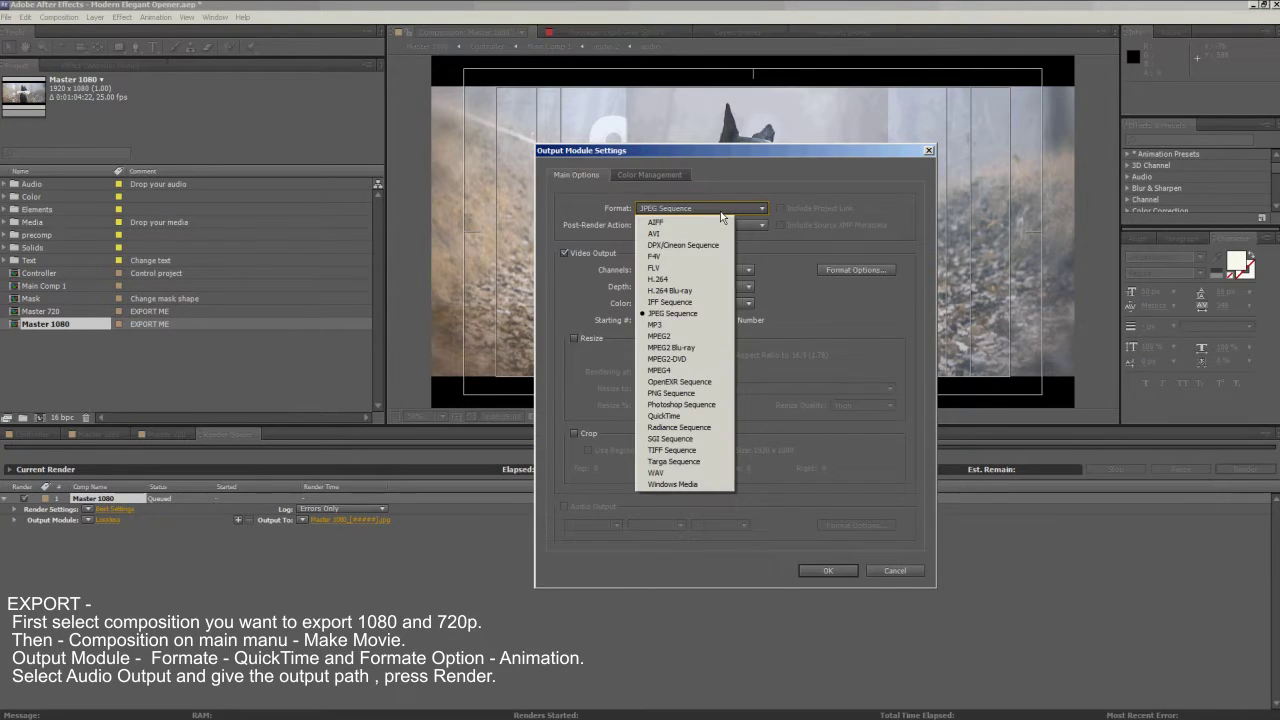
left_click(690, 415)
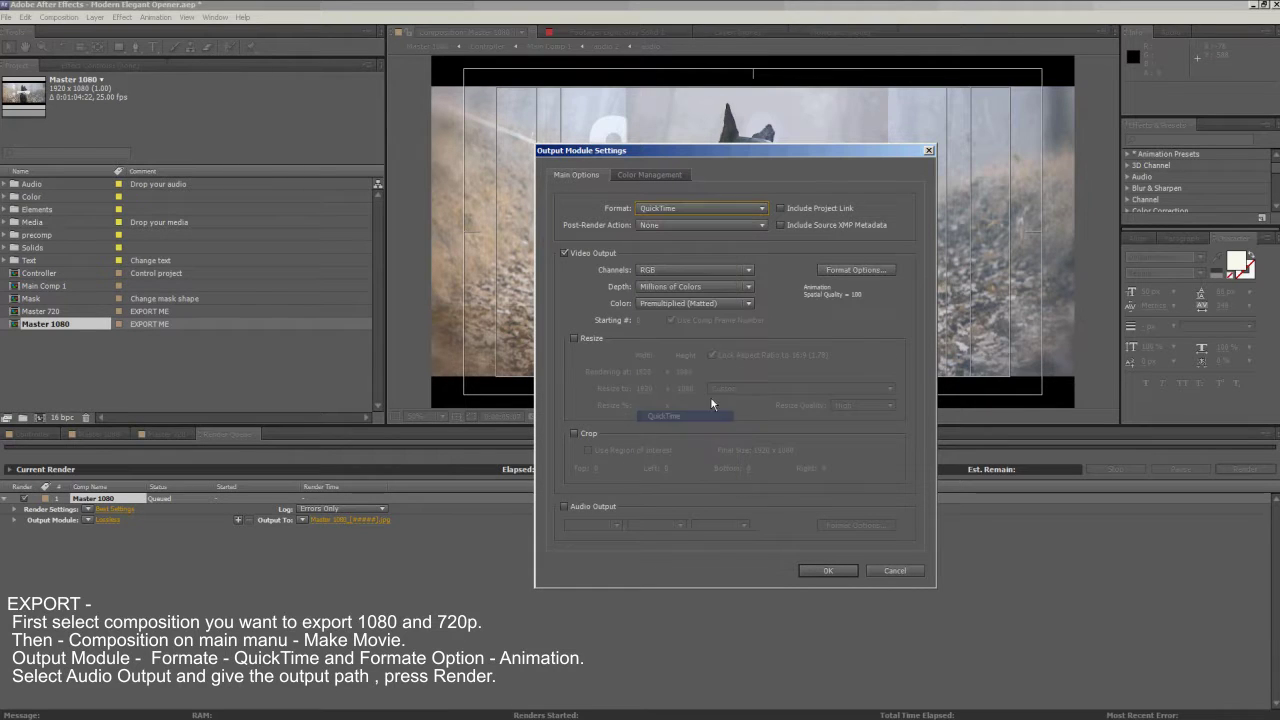
left_click(849, 272)
left_click(830, 175)
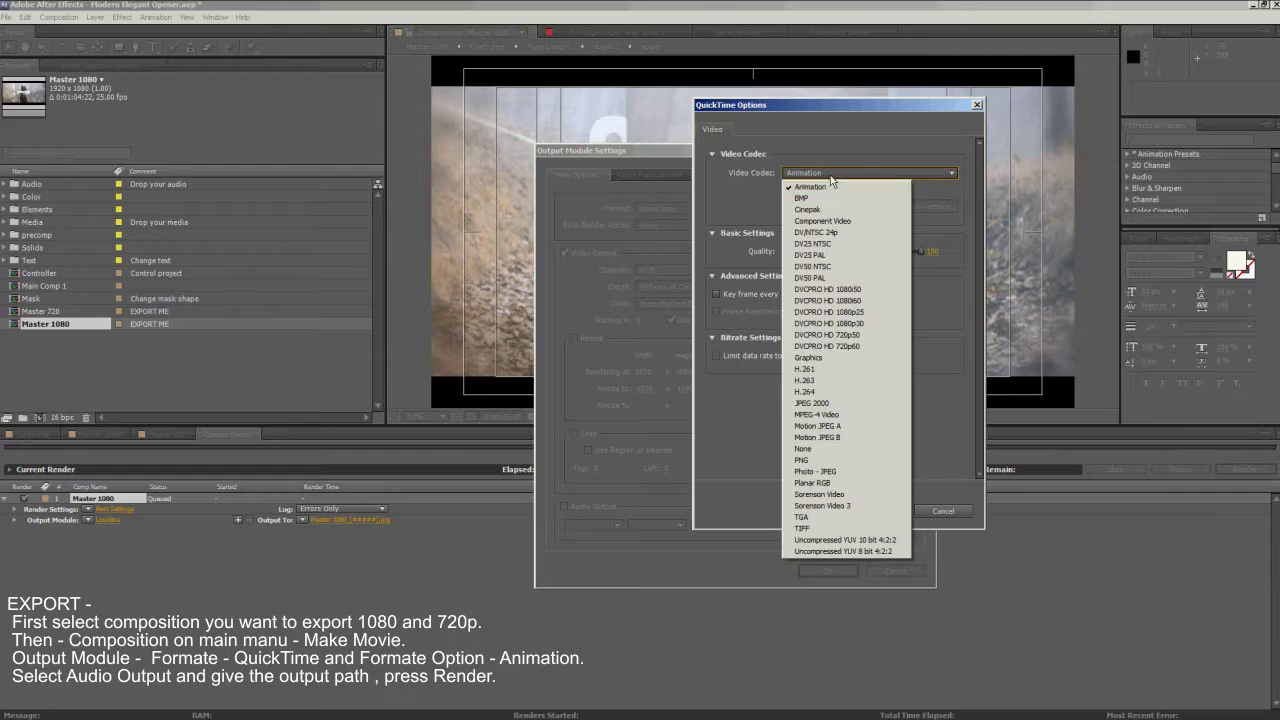
left_click(820, 190)
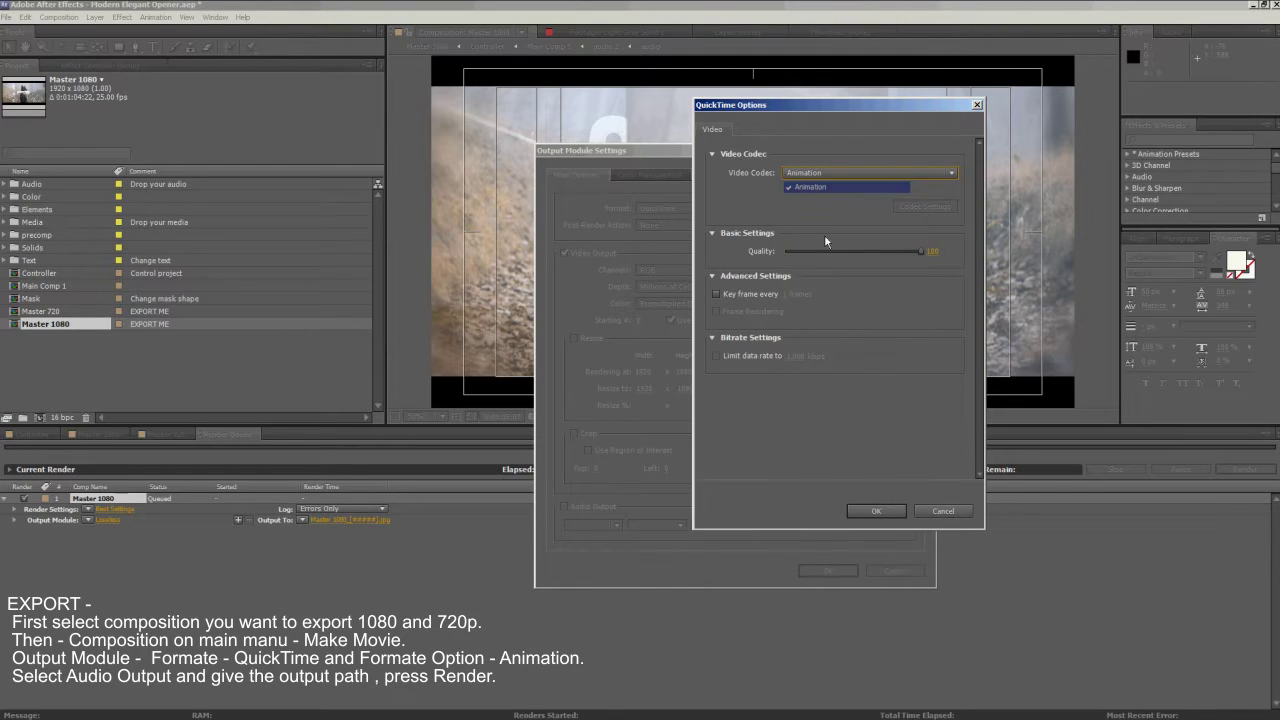
left_click(868, 509)
- Enable audio output at 48 kHz and confirm the output module settings
left_click(593, 506)
left_click(588, 525)
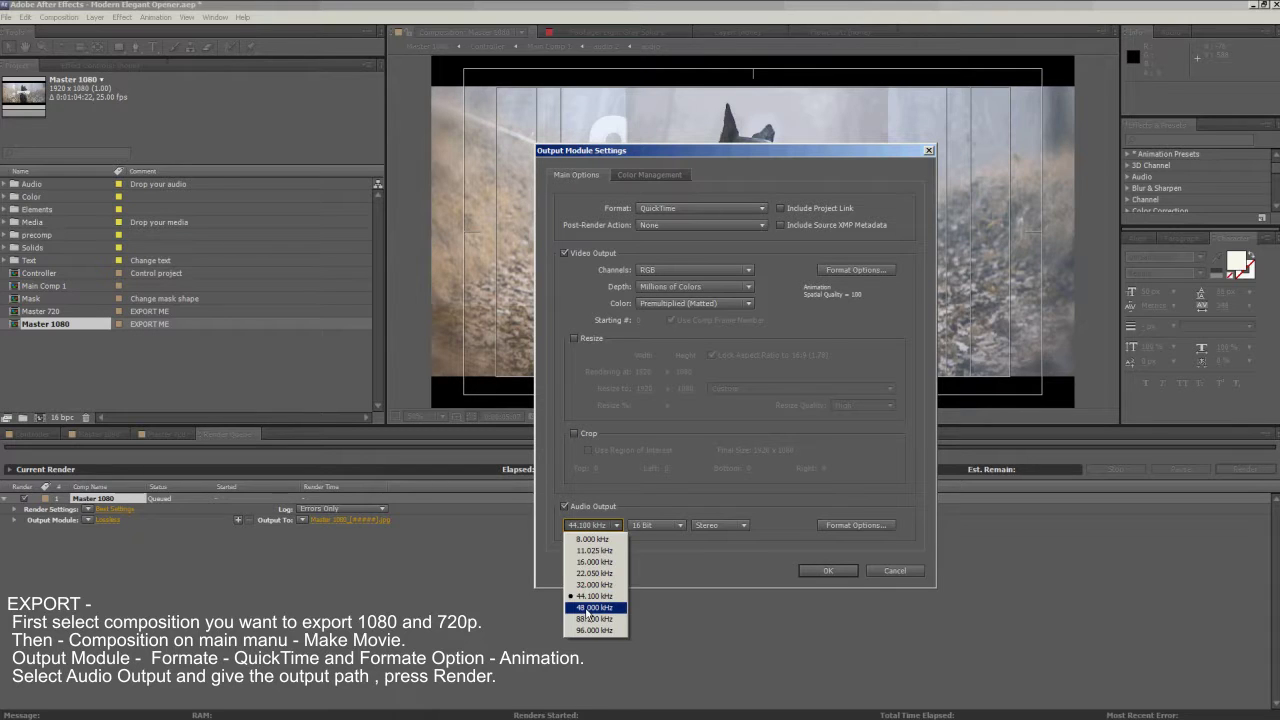
left_click(592, 608)
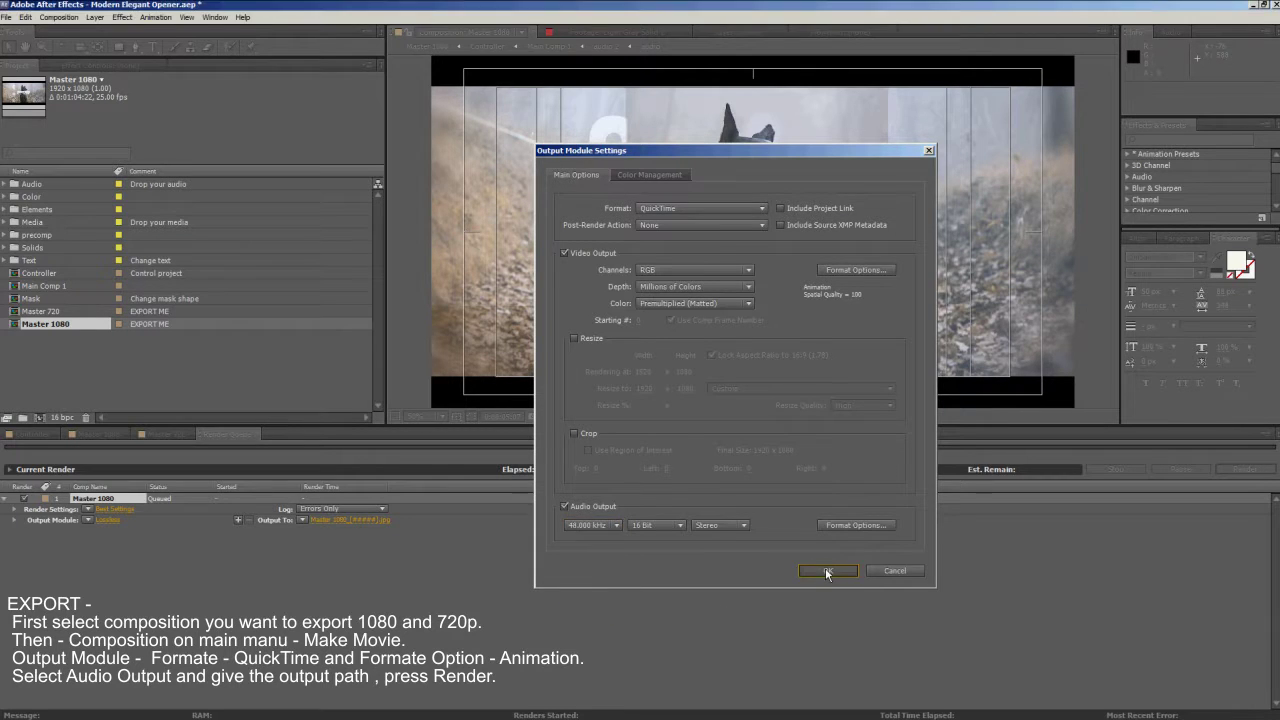
left_click(826, 571)
left_click(350, 520)
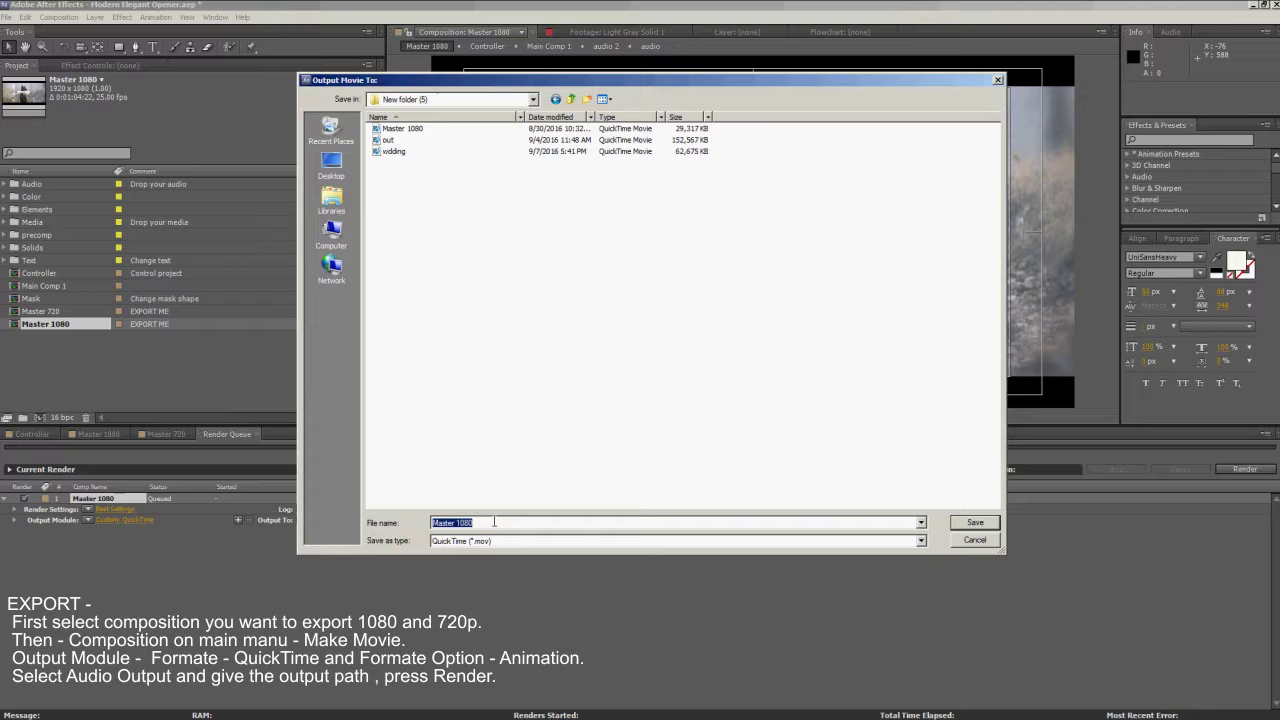
- Save the render output as opener.mov and start rendering Master 1080
type("op")
left_click(975, 523)
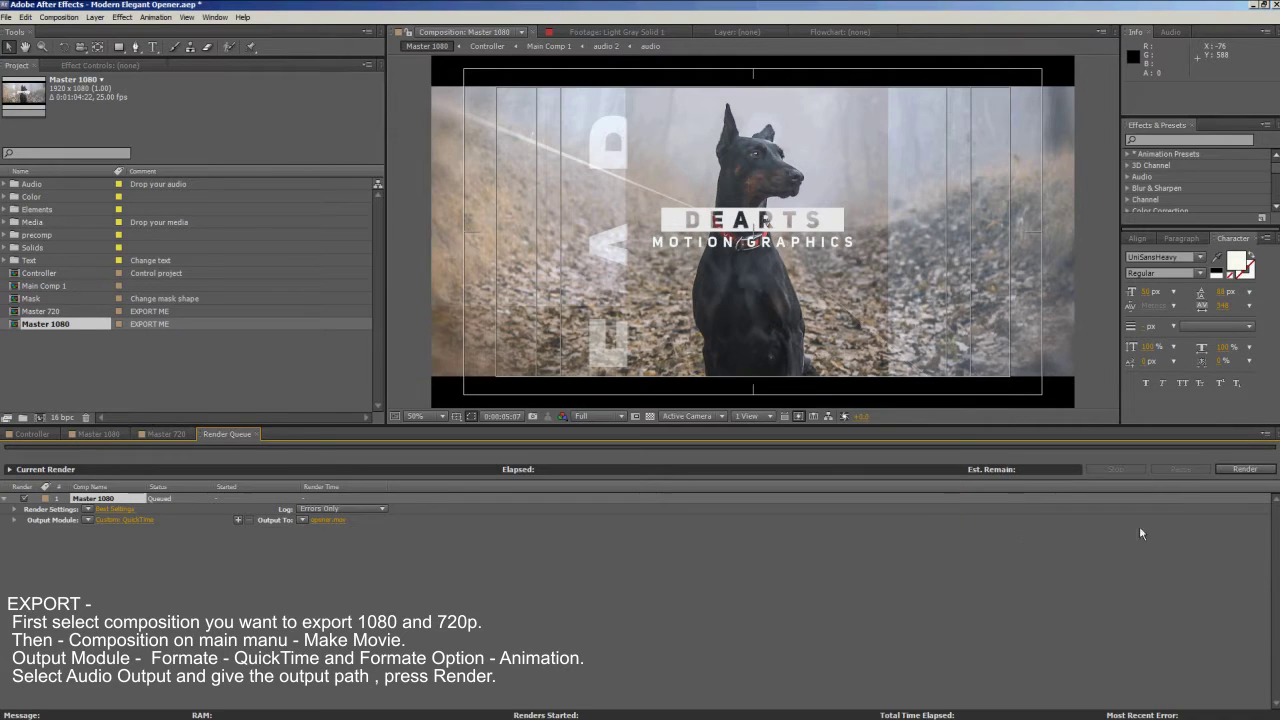
left_click(1240, 470)
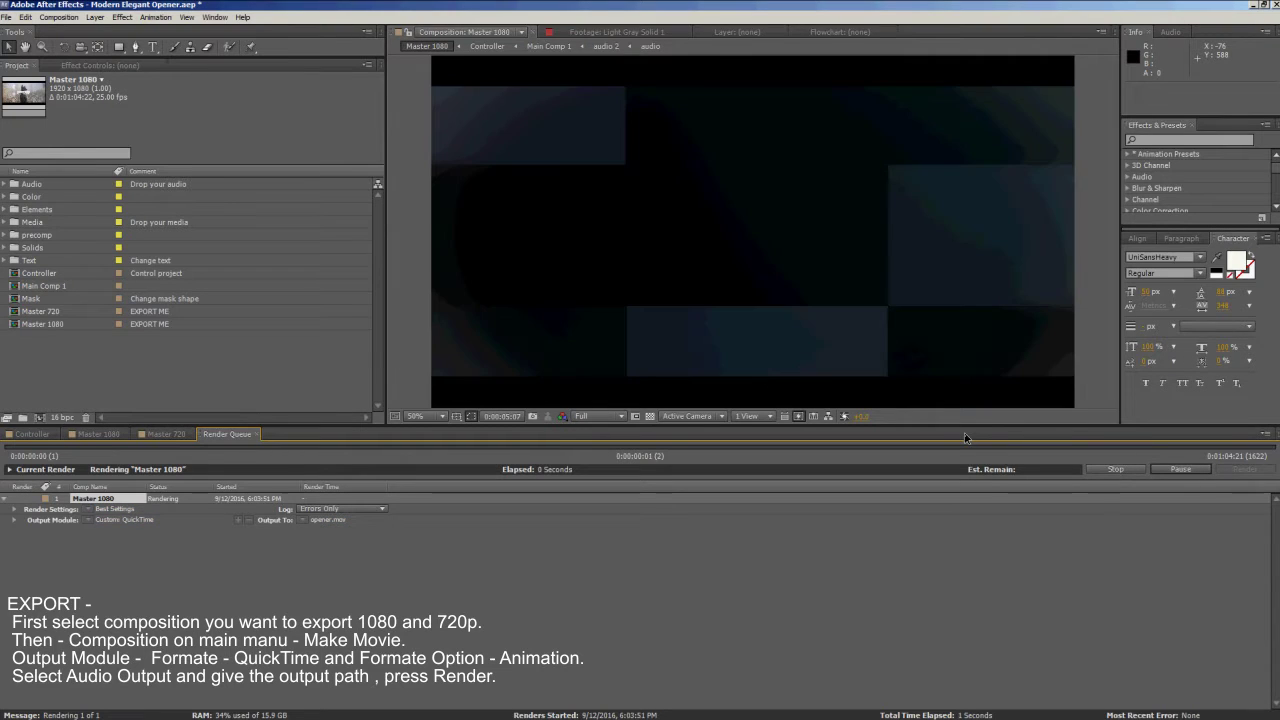